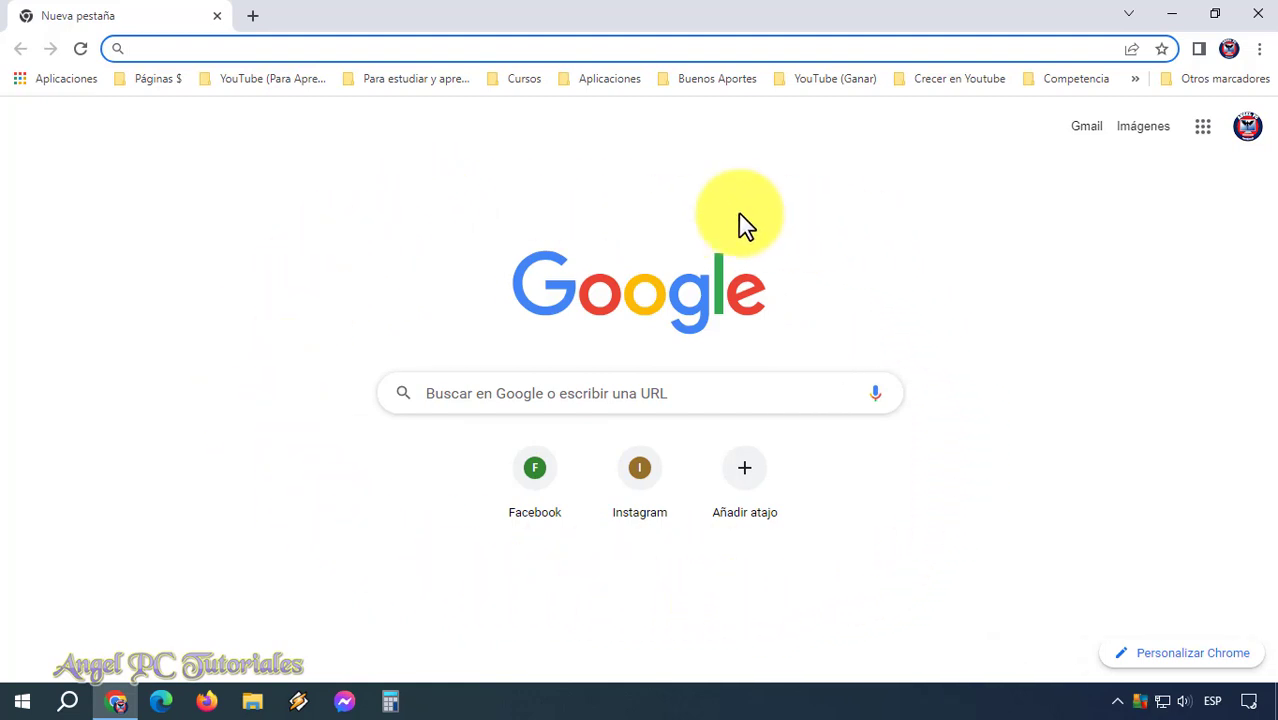
Minimize the browser and open Disco local (C:) from Este equipo in File Explorer
click(1172, 12)
click(904, 362)
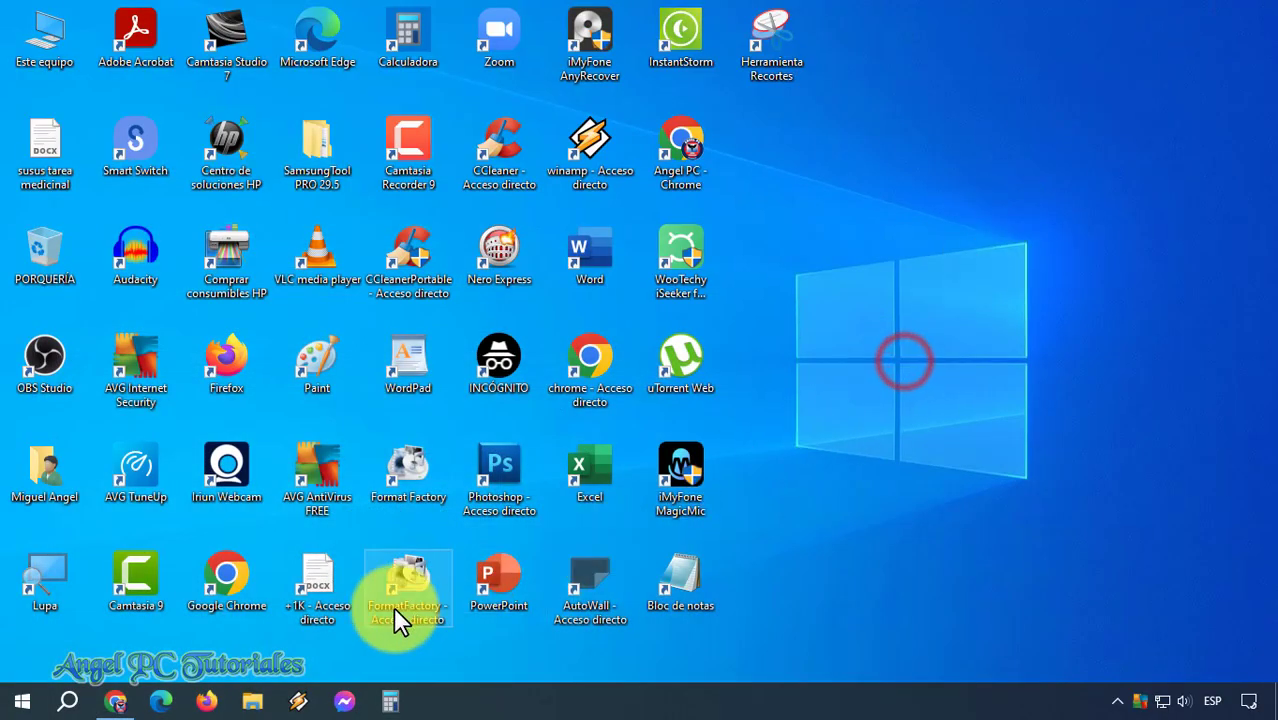
click(258, 701)
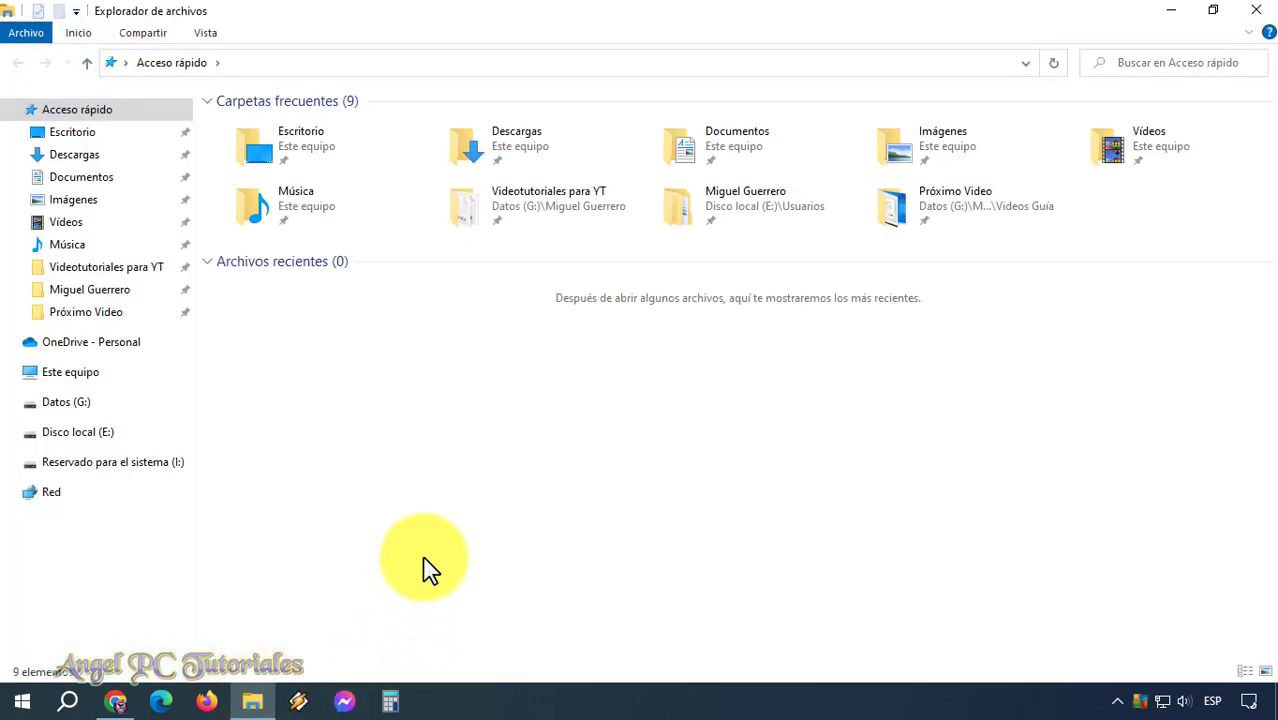
click(100, 377)
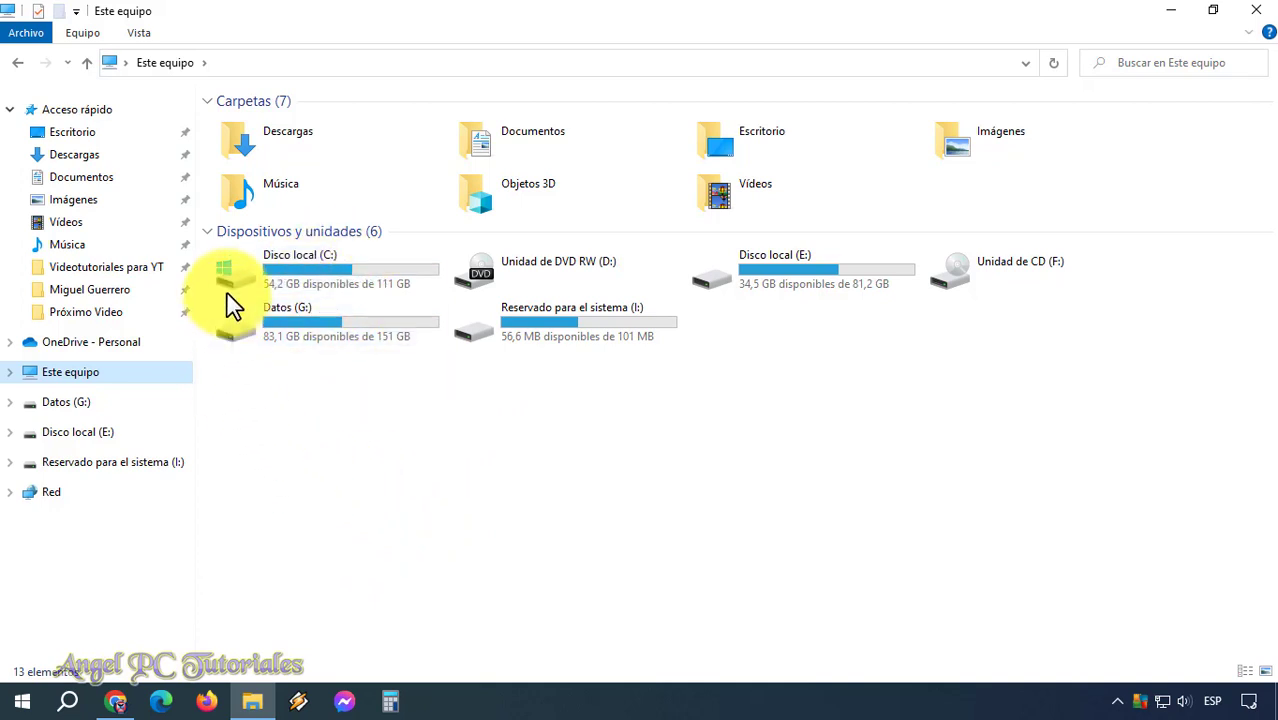
mouse_move(235, 275)
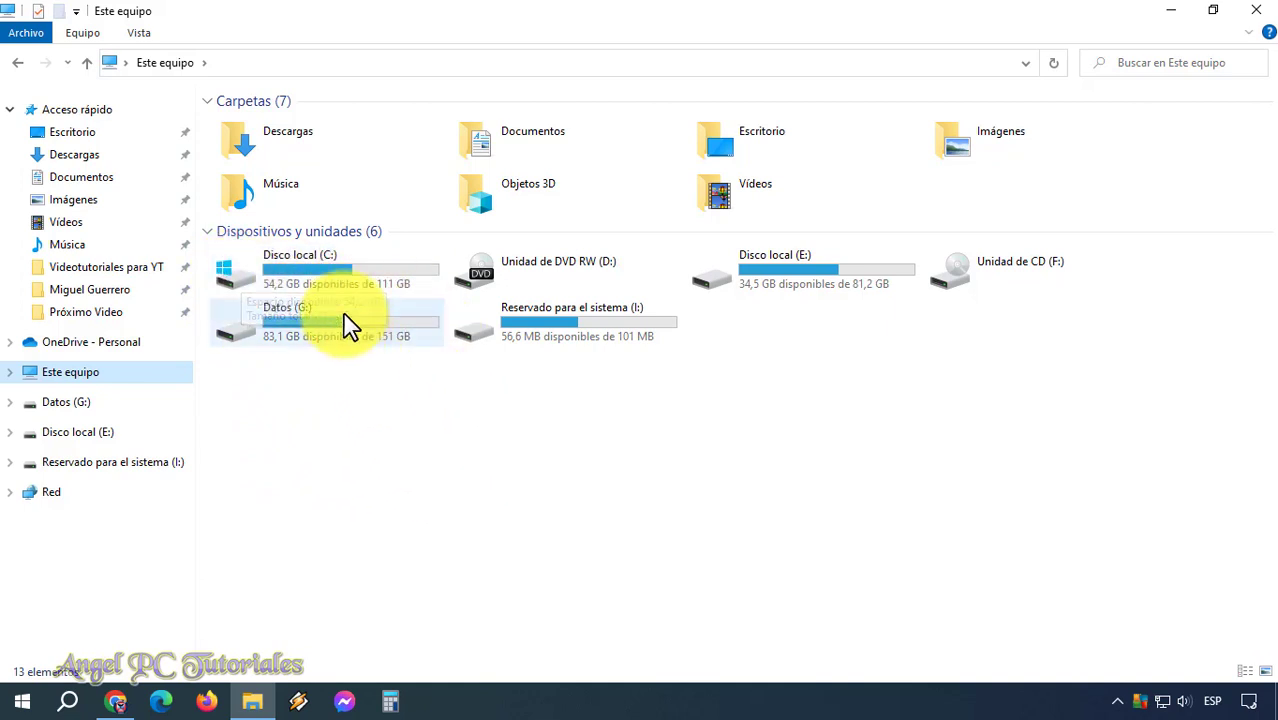
click(337, 277)
double_click(337, 280)
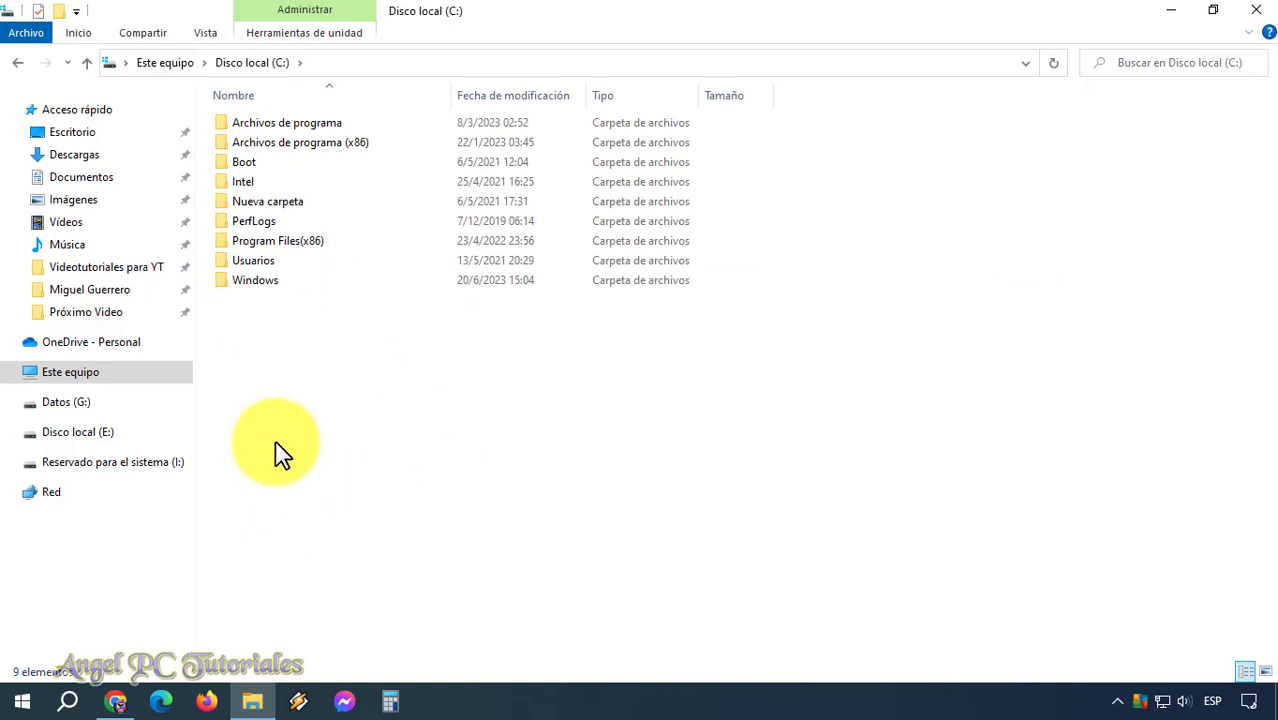
Open the Windows folder on drive C: and go into its System32 subfolder
double_click(271, 283)
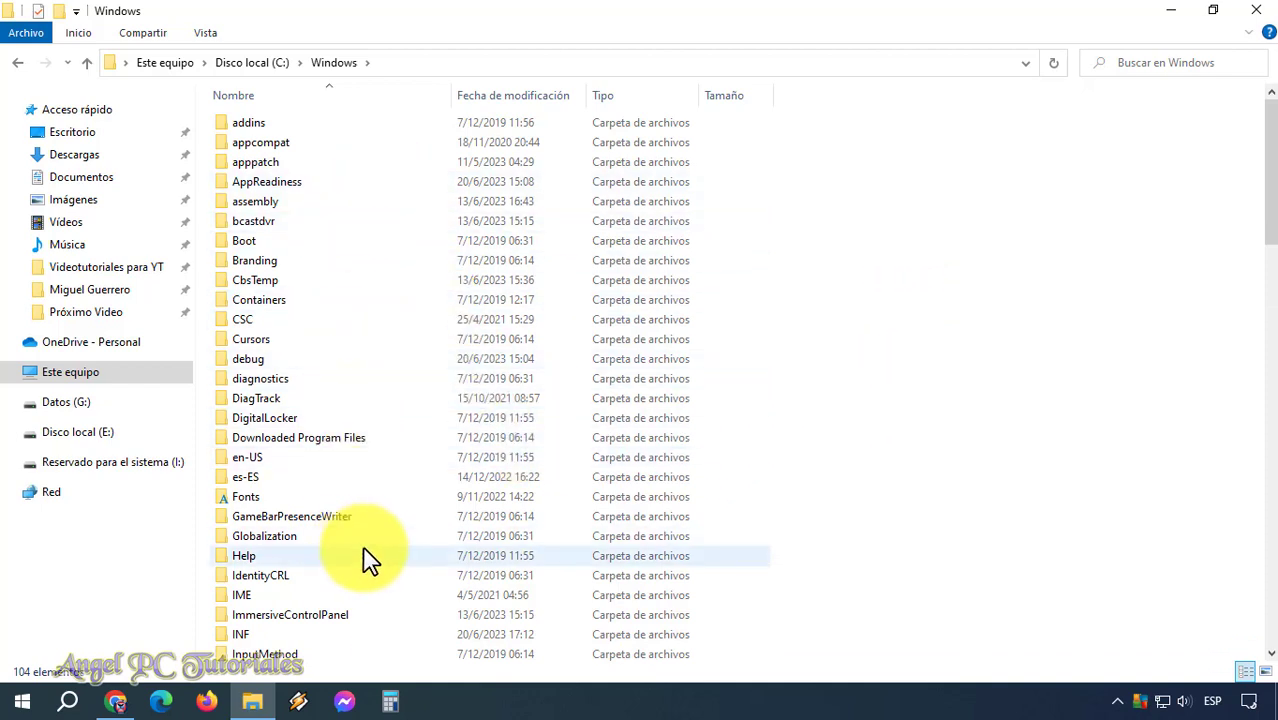
scroll(915, 400, down, 8)
scroll(915, 410, down, 9)
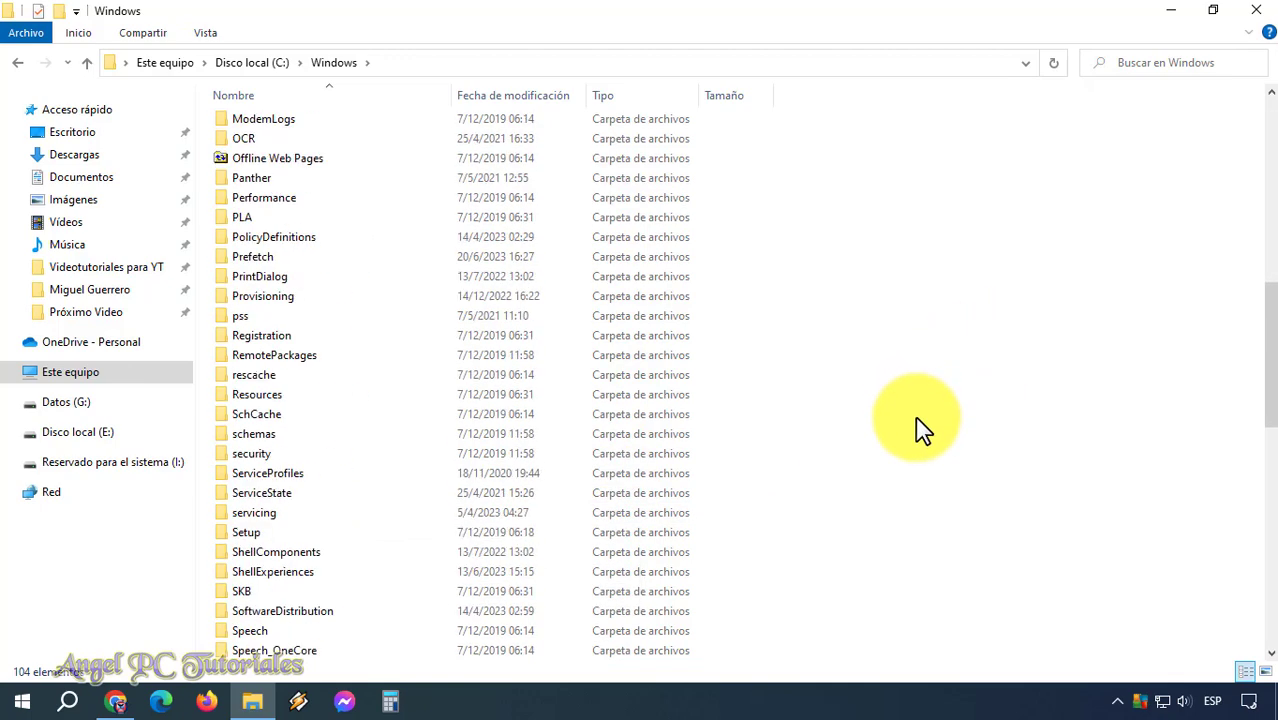
scroll(915, 416, down, 3)
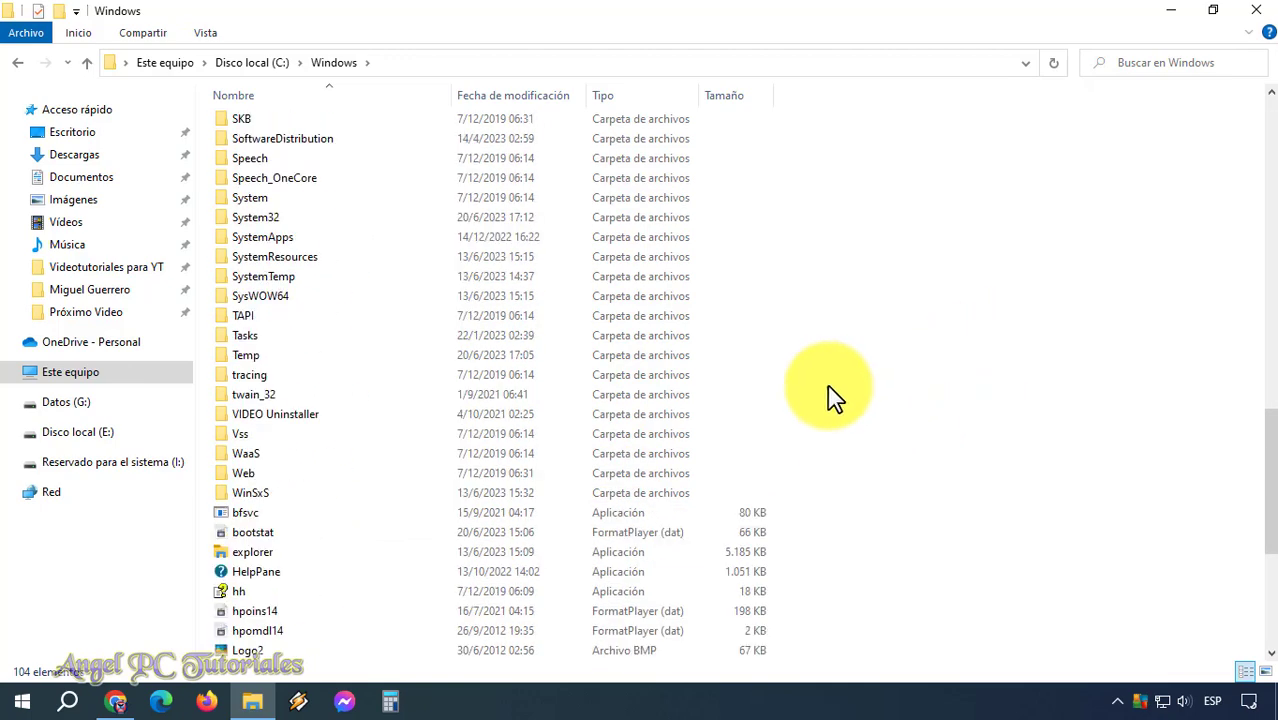
double_click(296, 219)
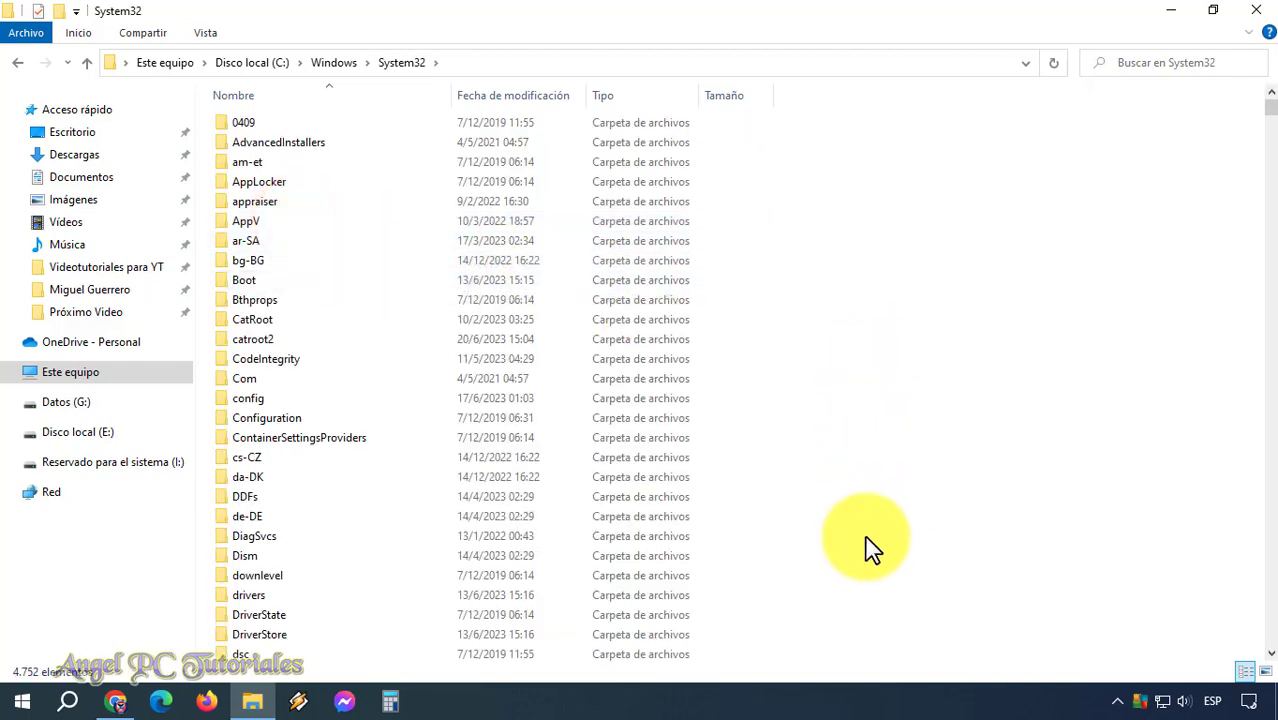
Open the drivers folder inside System32 and go into its etc subfolder
scroll(870, 545, down, 1)
scroll(870, 545, down, 1)
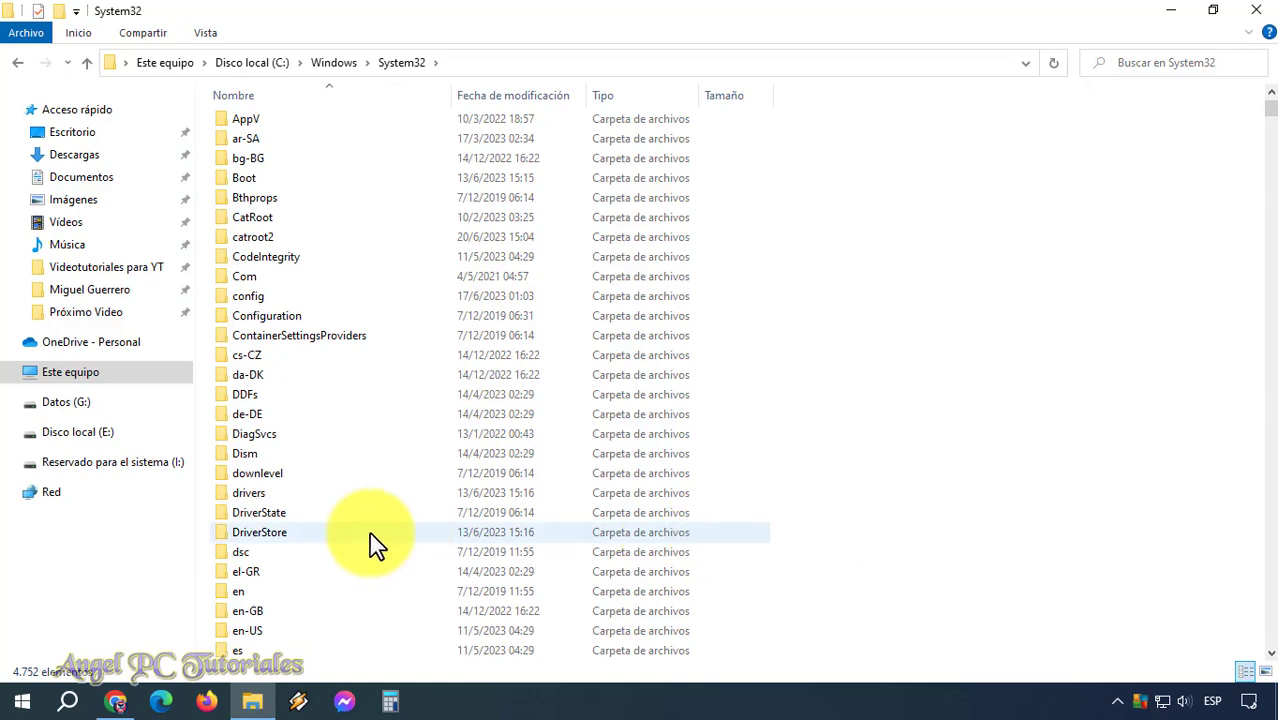
double_click(257, 502)
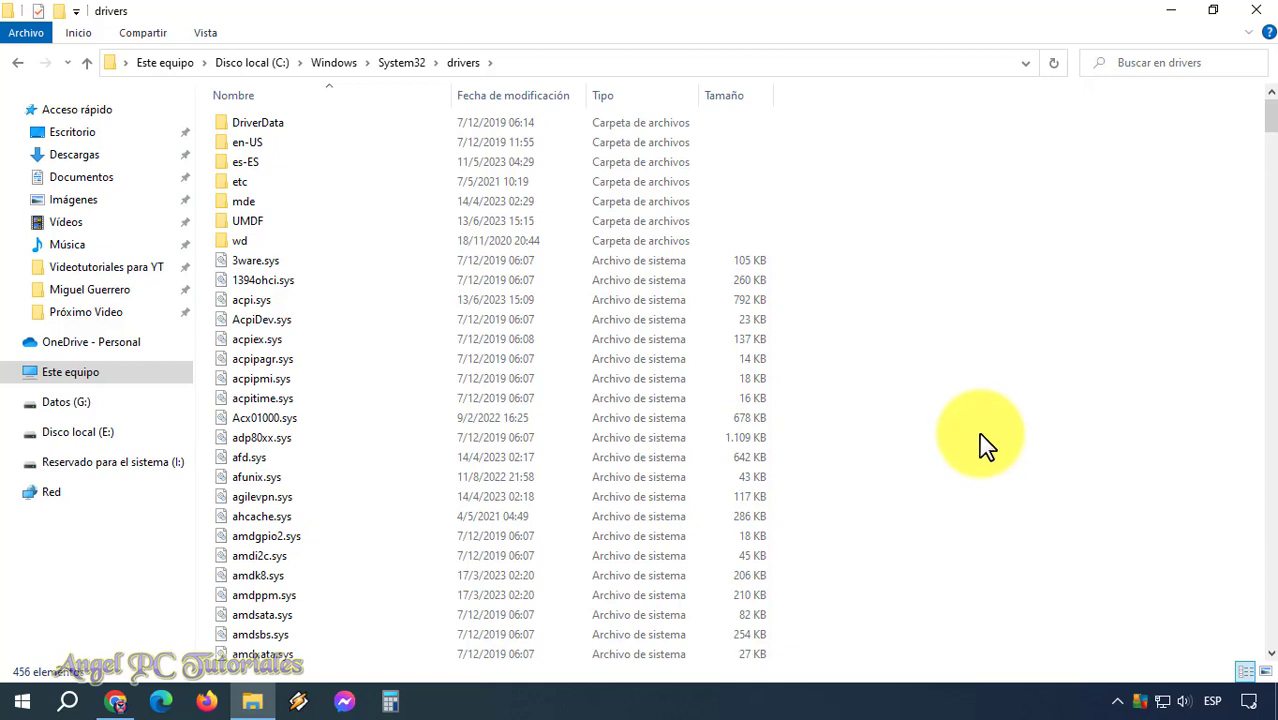
double_click(257, 183)
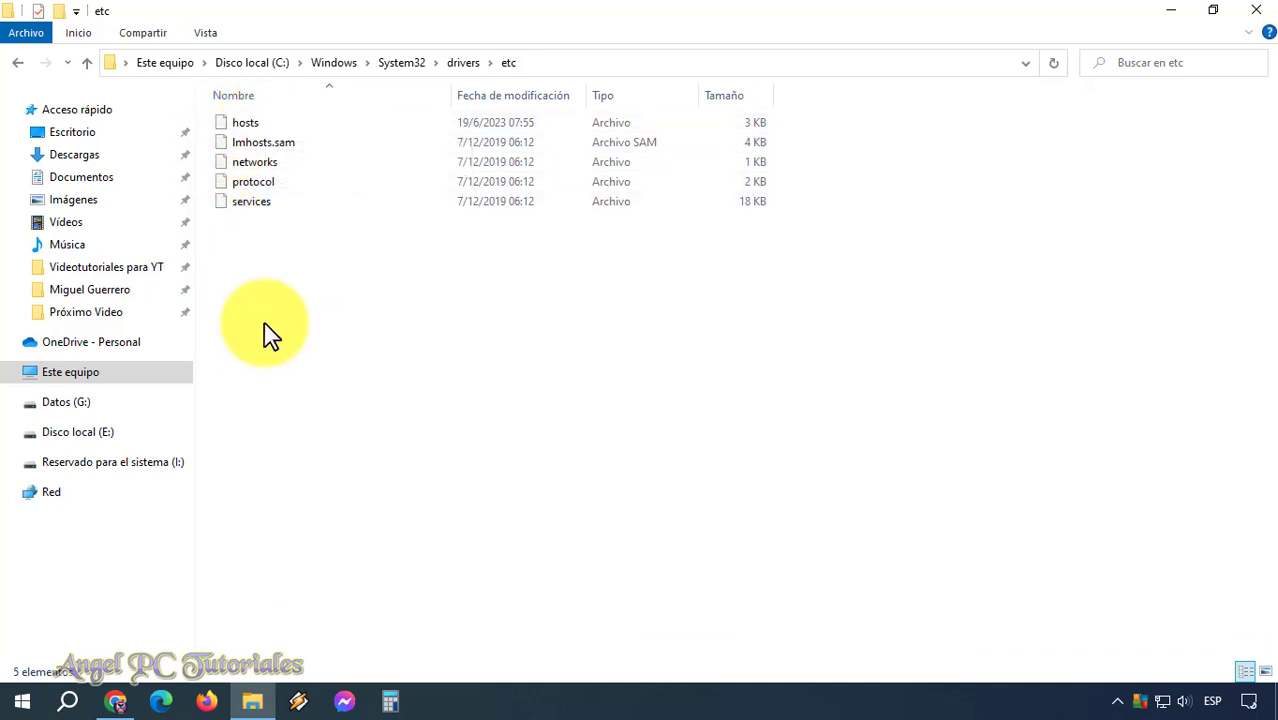
In the properties of the hosts file, leave the Solo lectura attribute unchecked, then apply and accept the settings
right_click(265, 122)
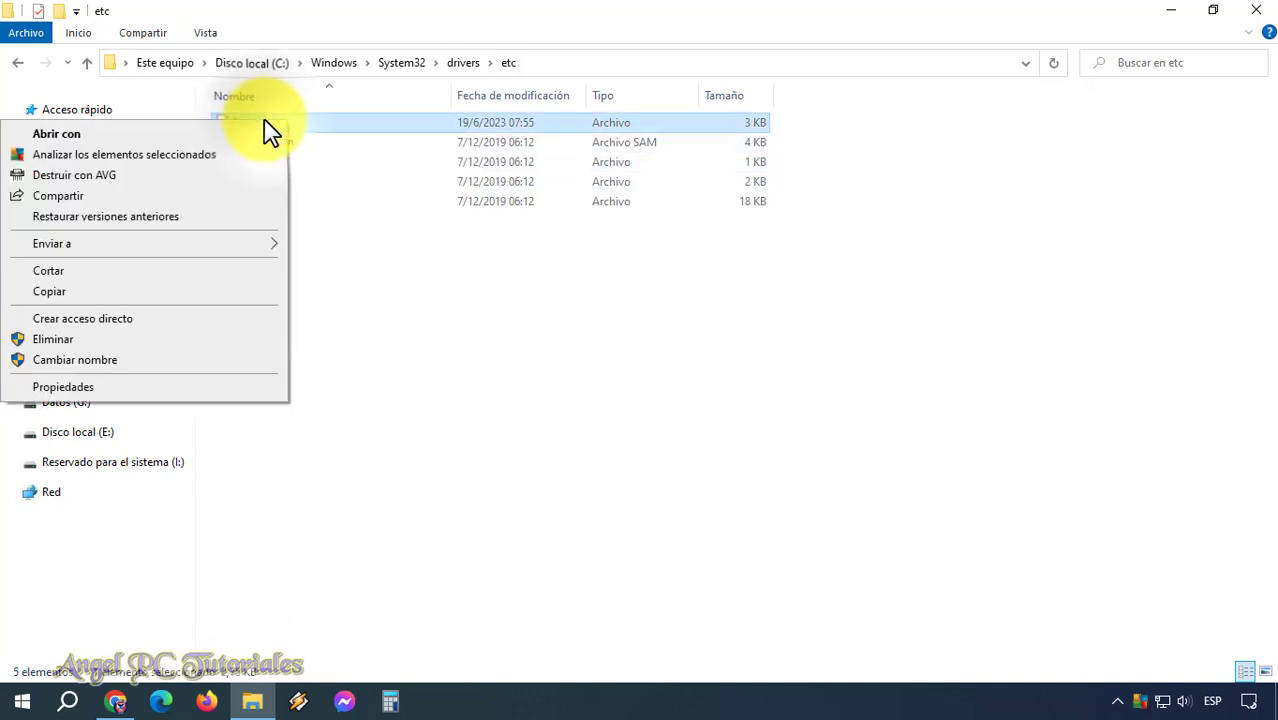
click(148, 382)
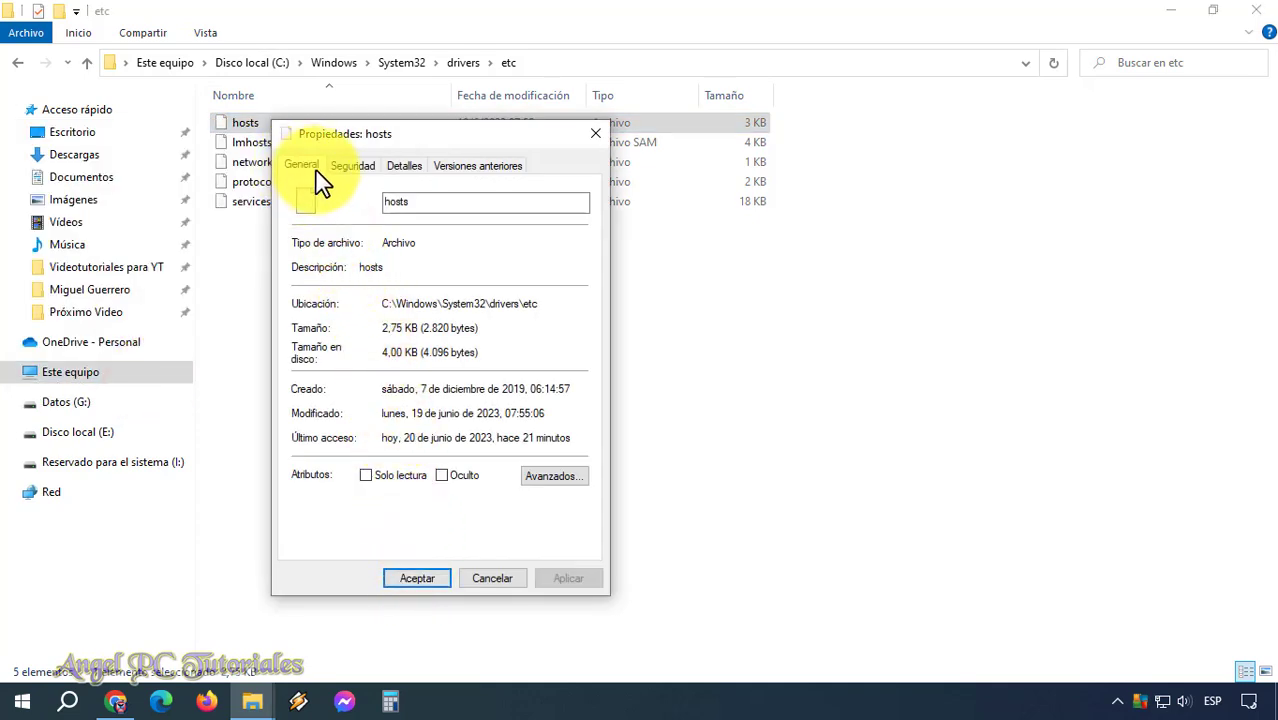
click(366, 475)
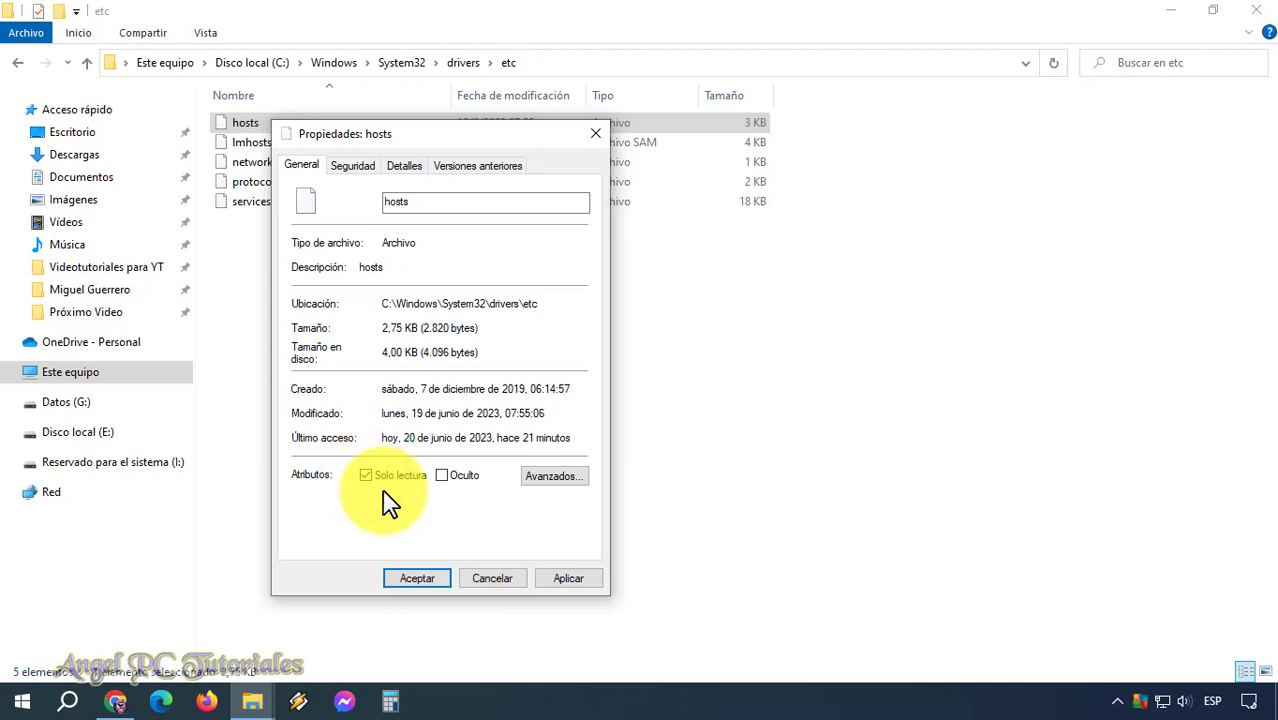
click(365, 475)
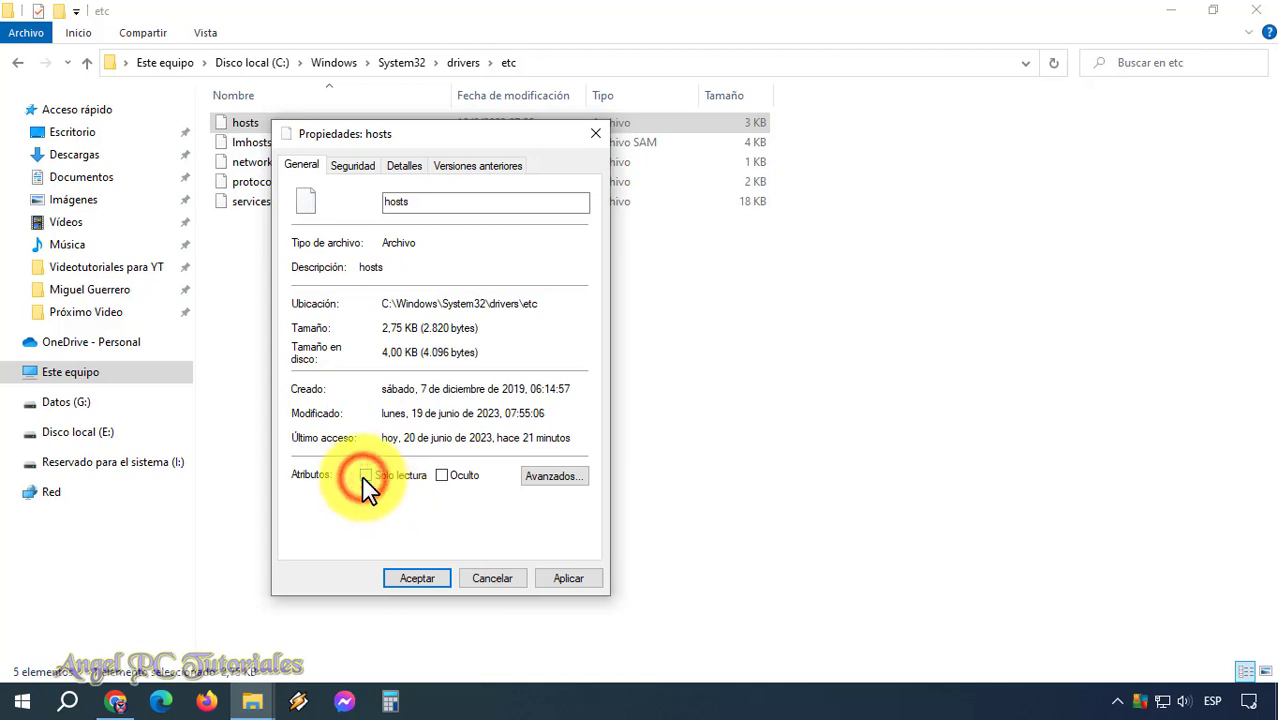
click(566, 580)
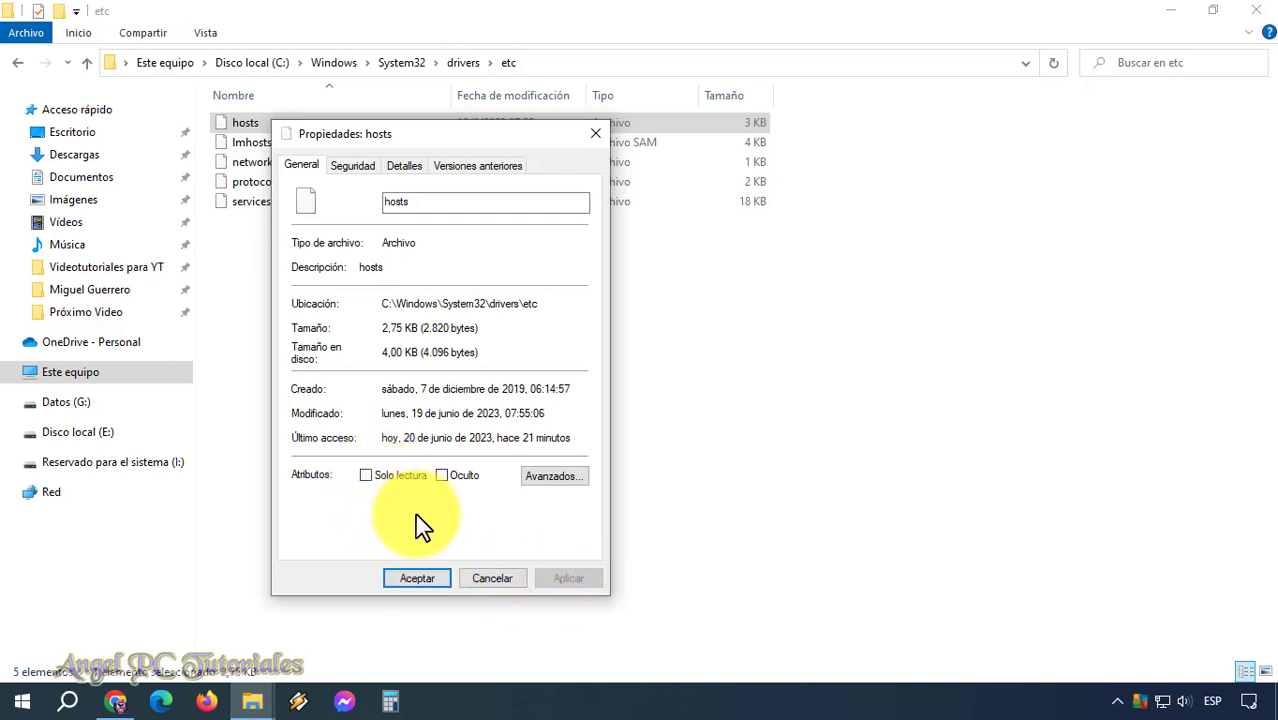
click(424, 576)
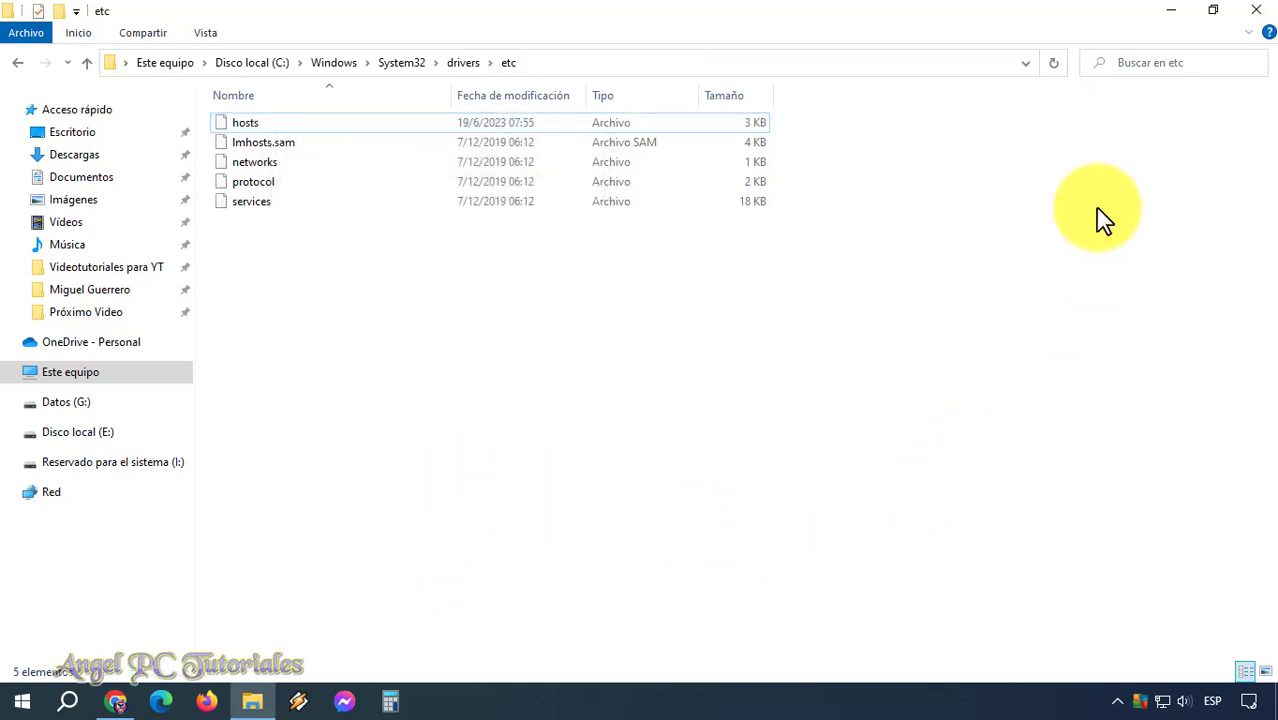
Minimize File Explorer, search Windows for "bloc de notas", run Bloc de notas as administrator and maximize its window
click(1160, 12)
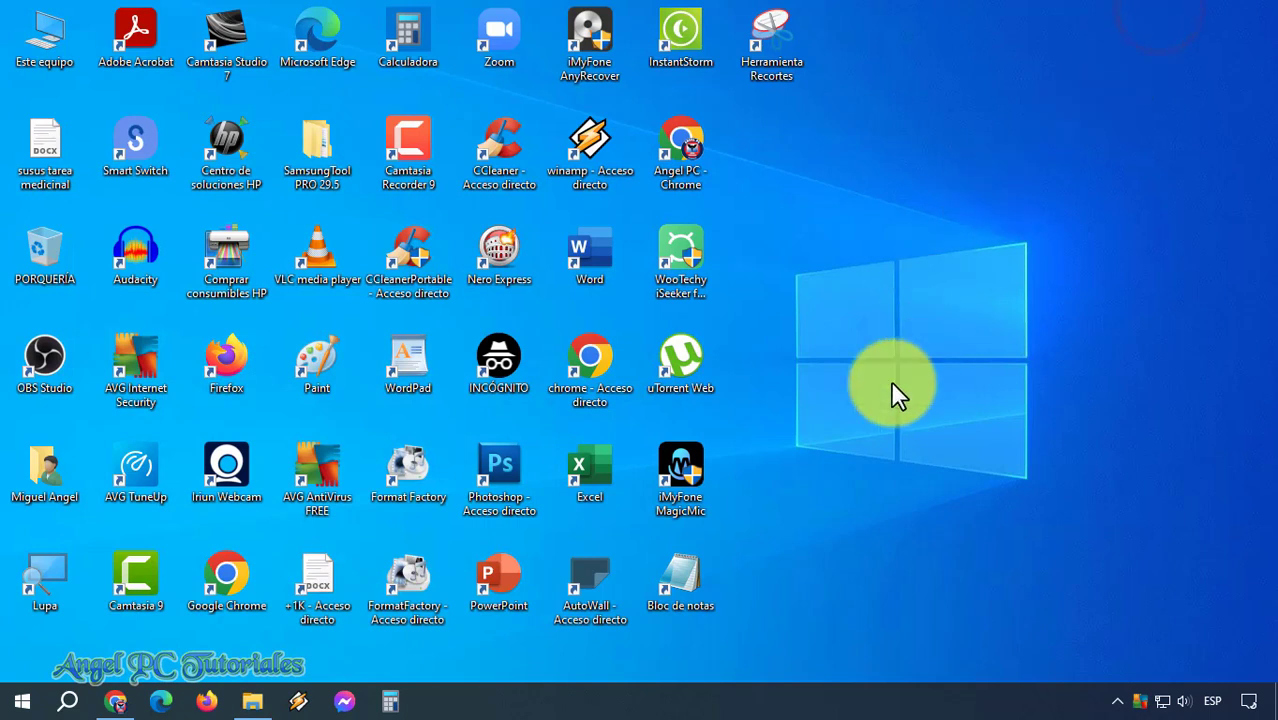
click(70, 702)
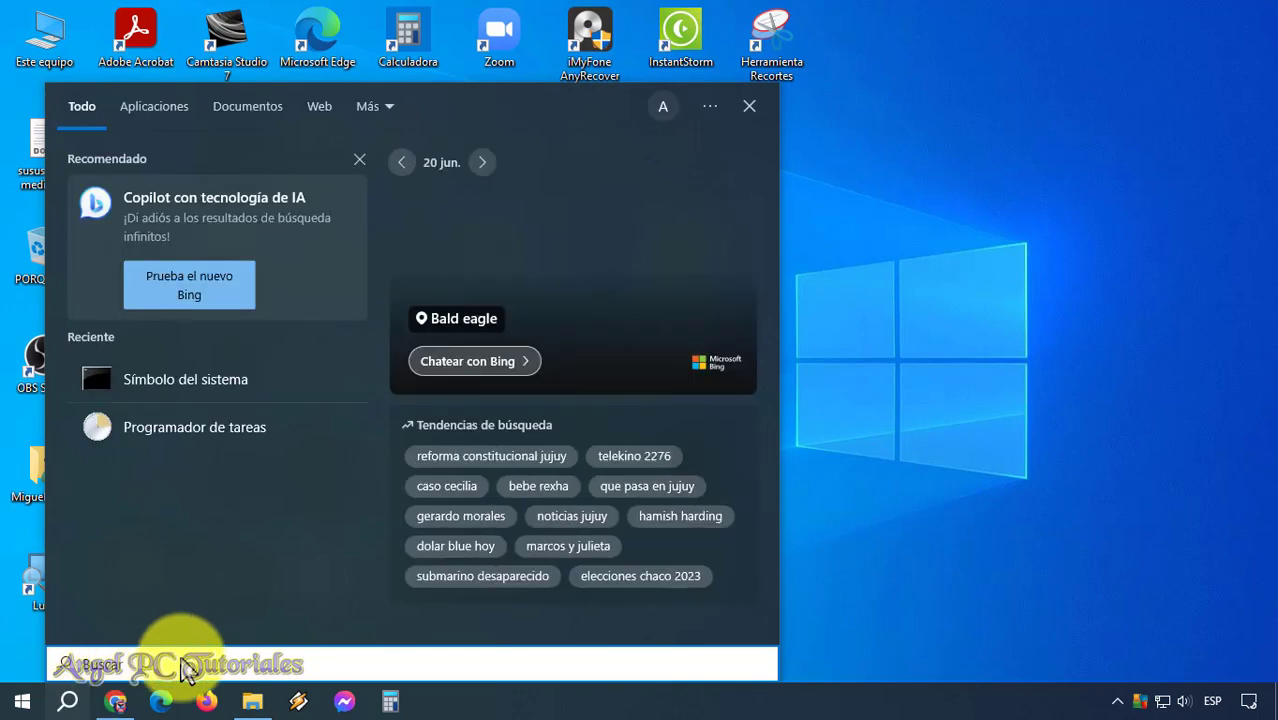
text(blo)
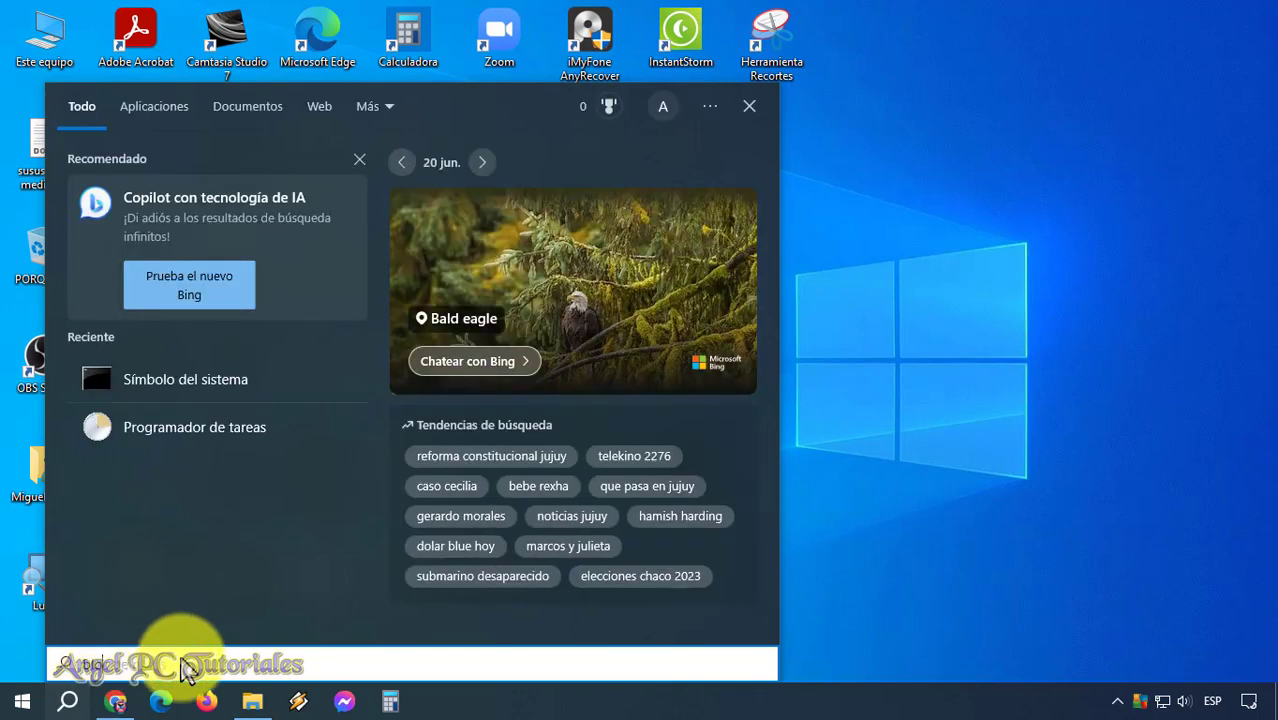
text(c de )
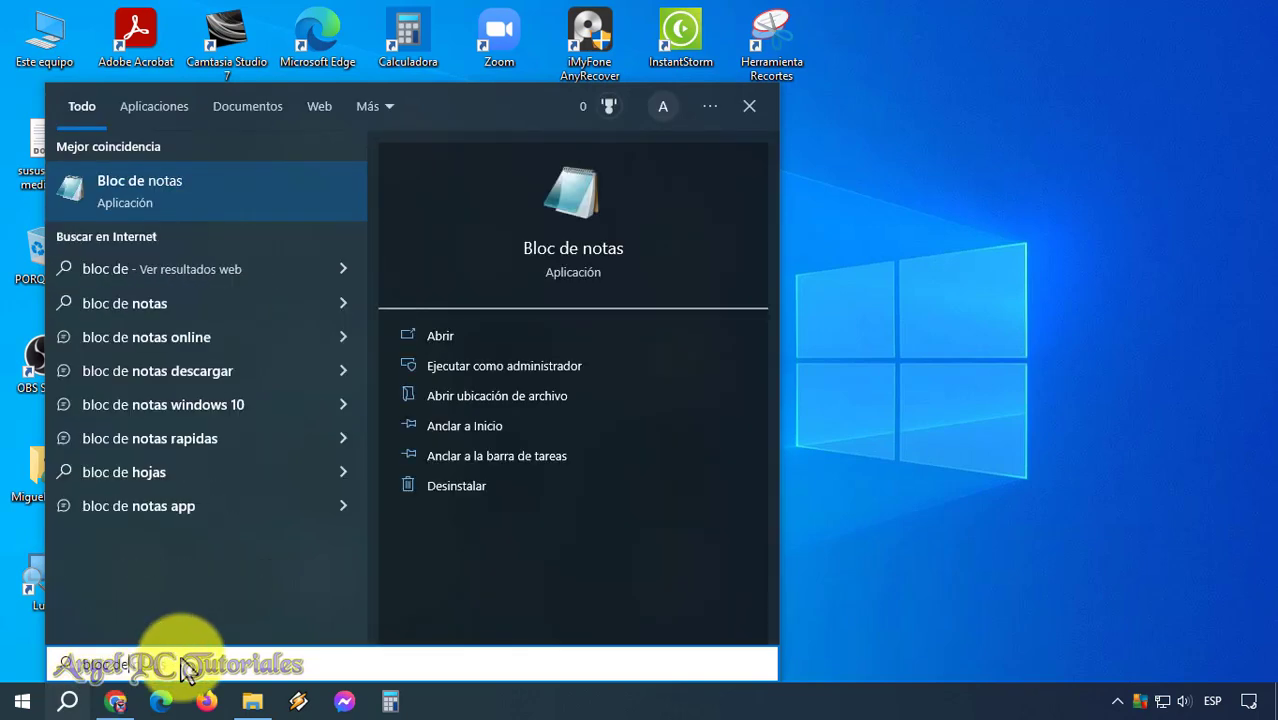
text(notas)
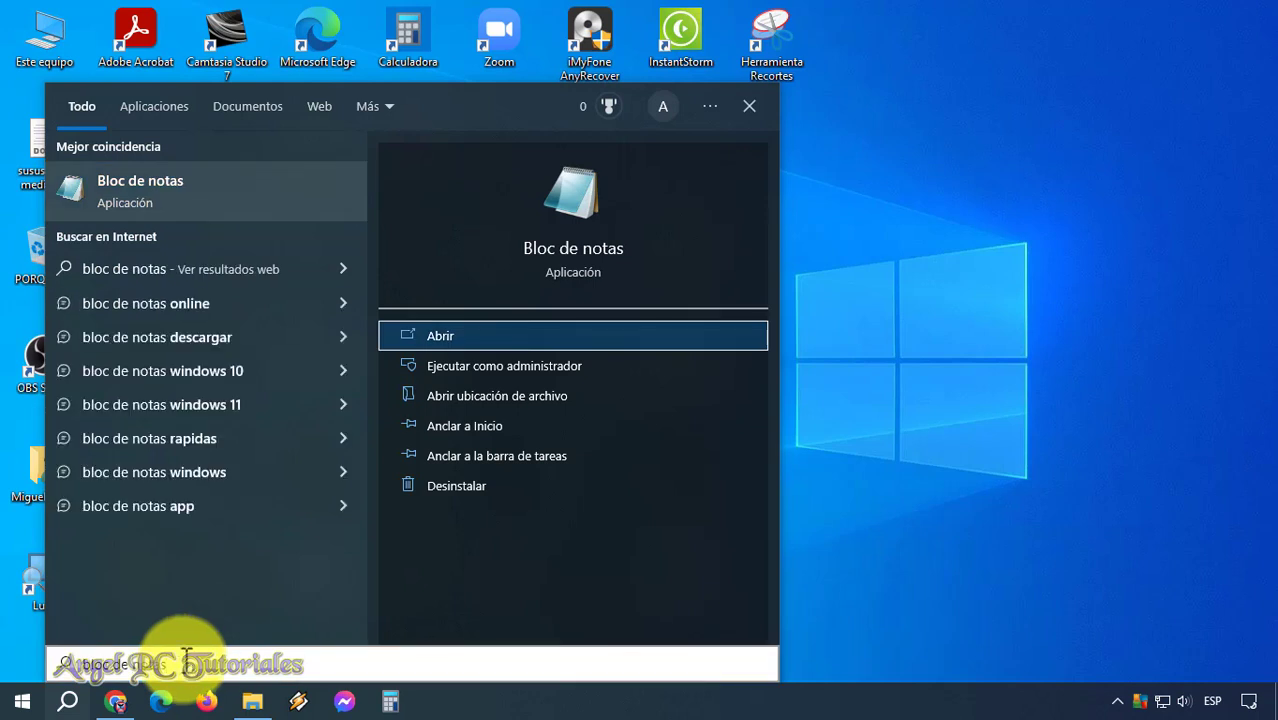
right_click(144, 198)
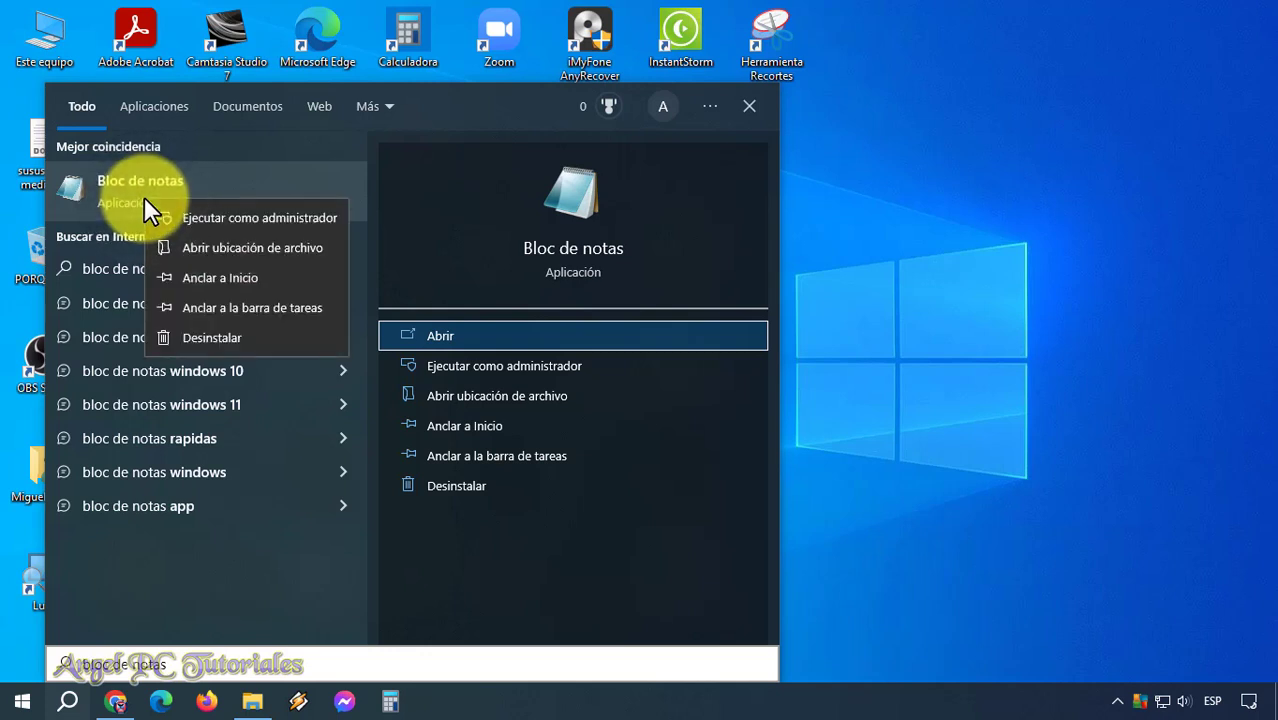
click(232, 219)
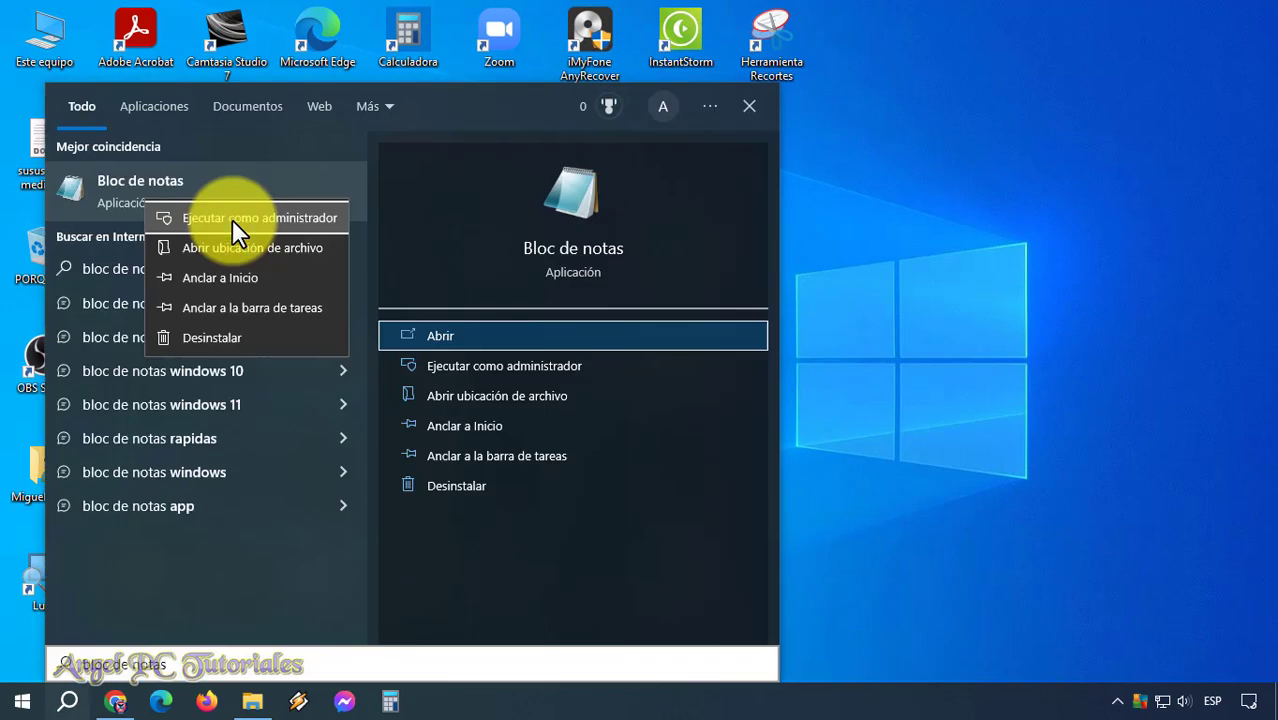
click(232, 219)
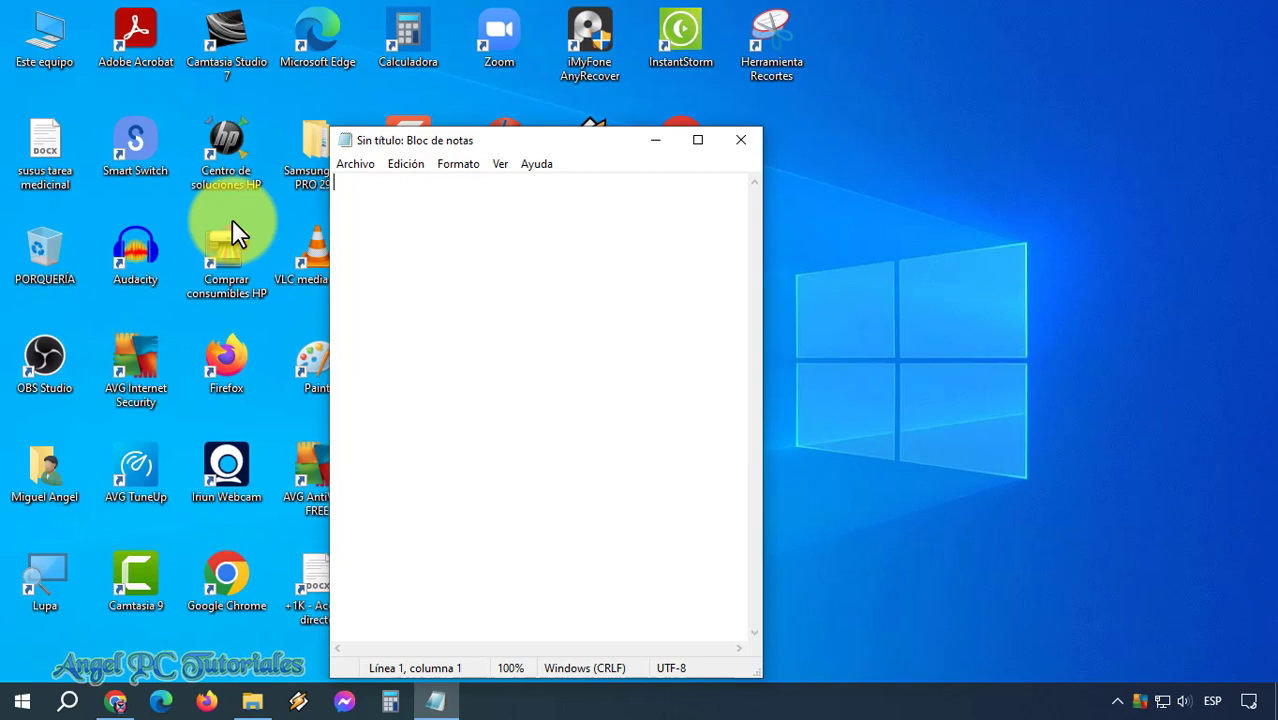
key(super+Up)
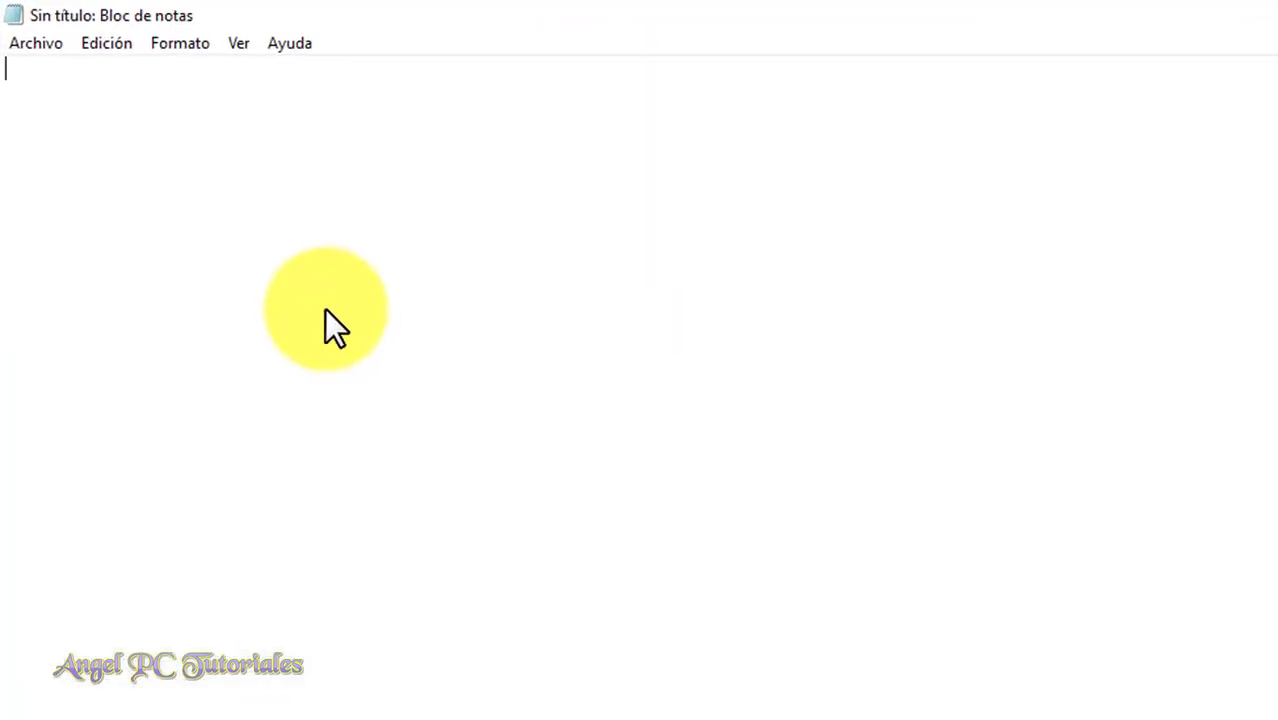
Bring up the Abrir dialog in Bloc de notas for opening an existing file
key(alt)
key(Down)
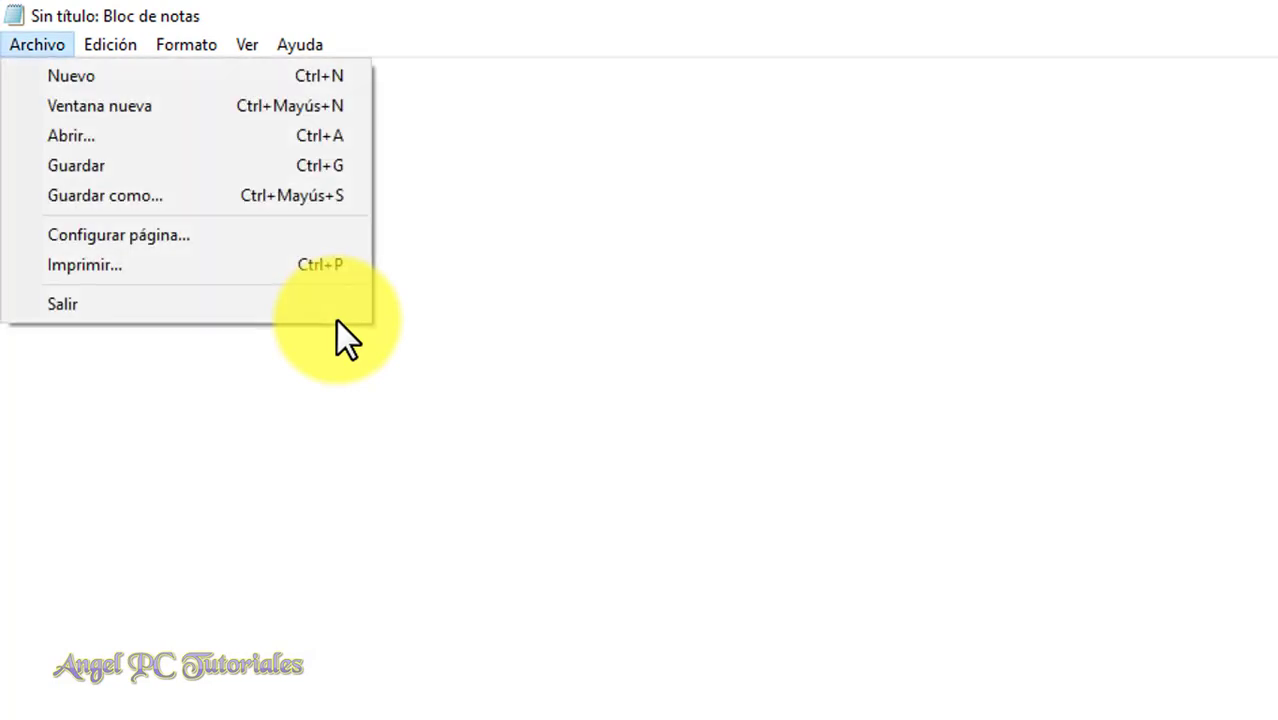
key(Down)
key(Down)
key(Down)
key(Return)
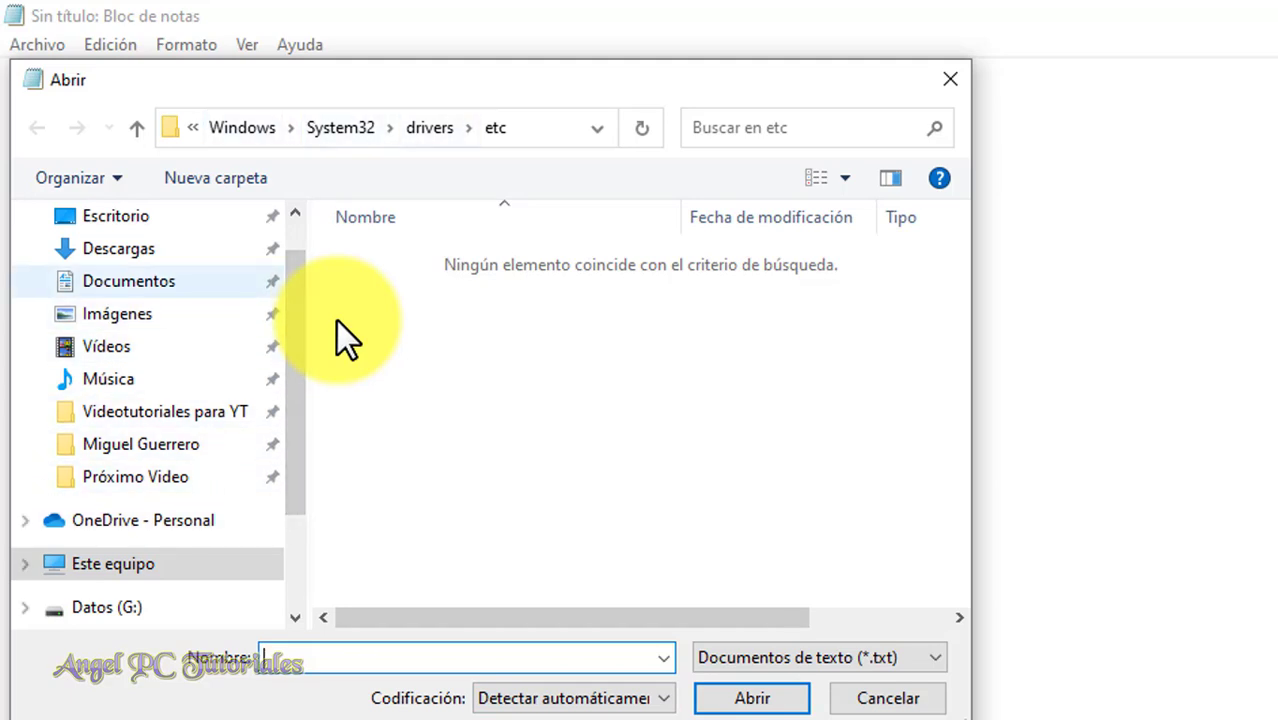
Browse to Disco local (C:) under Este equipo in the Abrir dialog
click(128, 281)
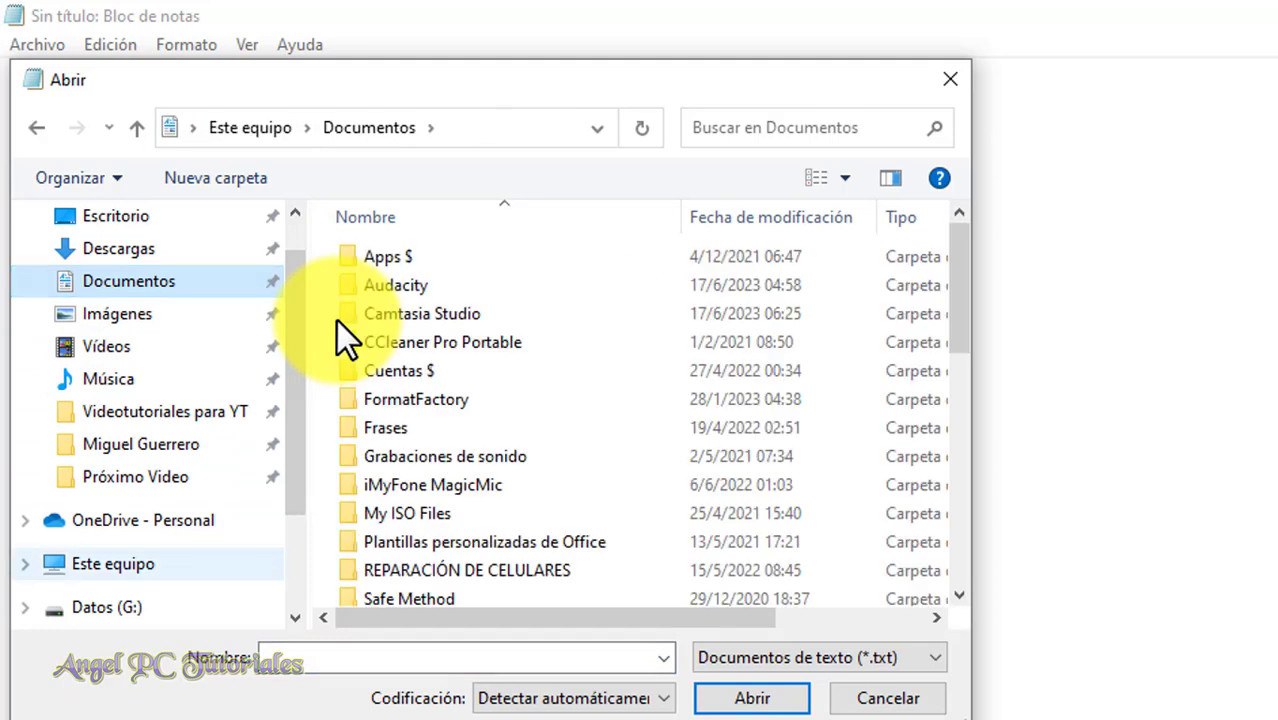
click(113, 563)
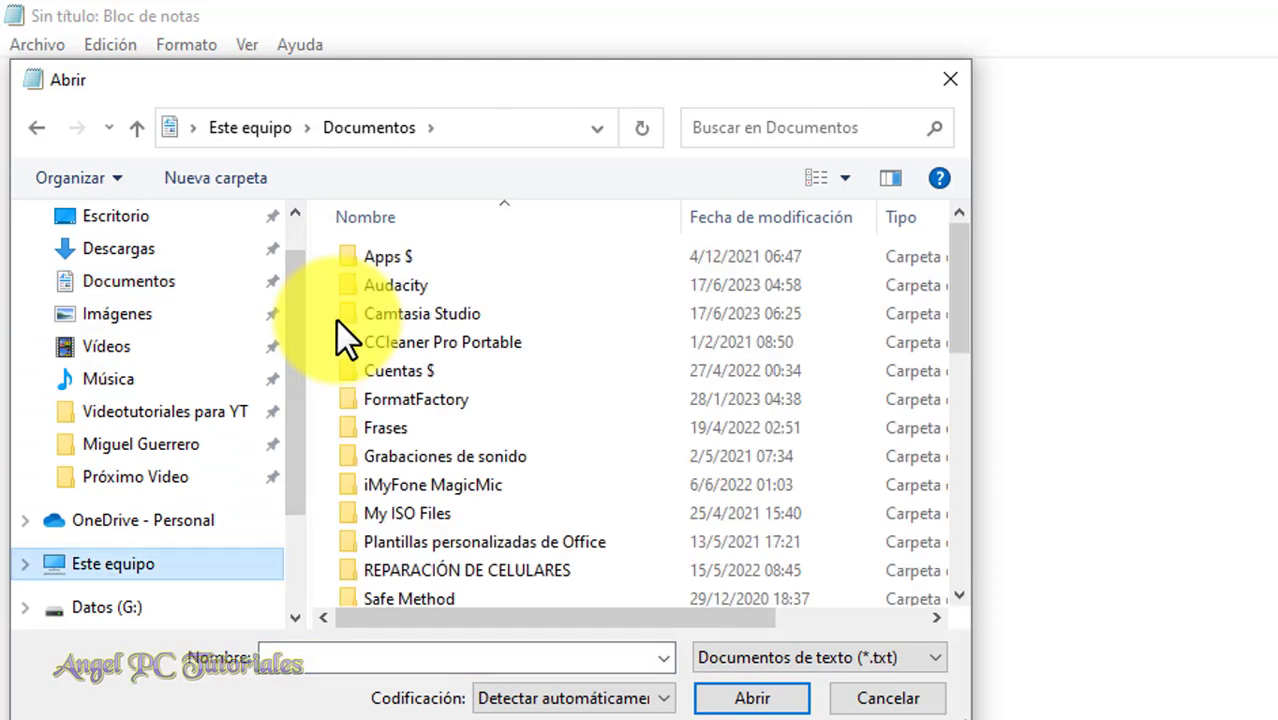
scroll(555, 510, down, 5)
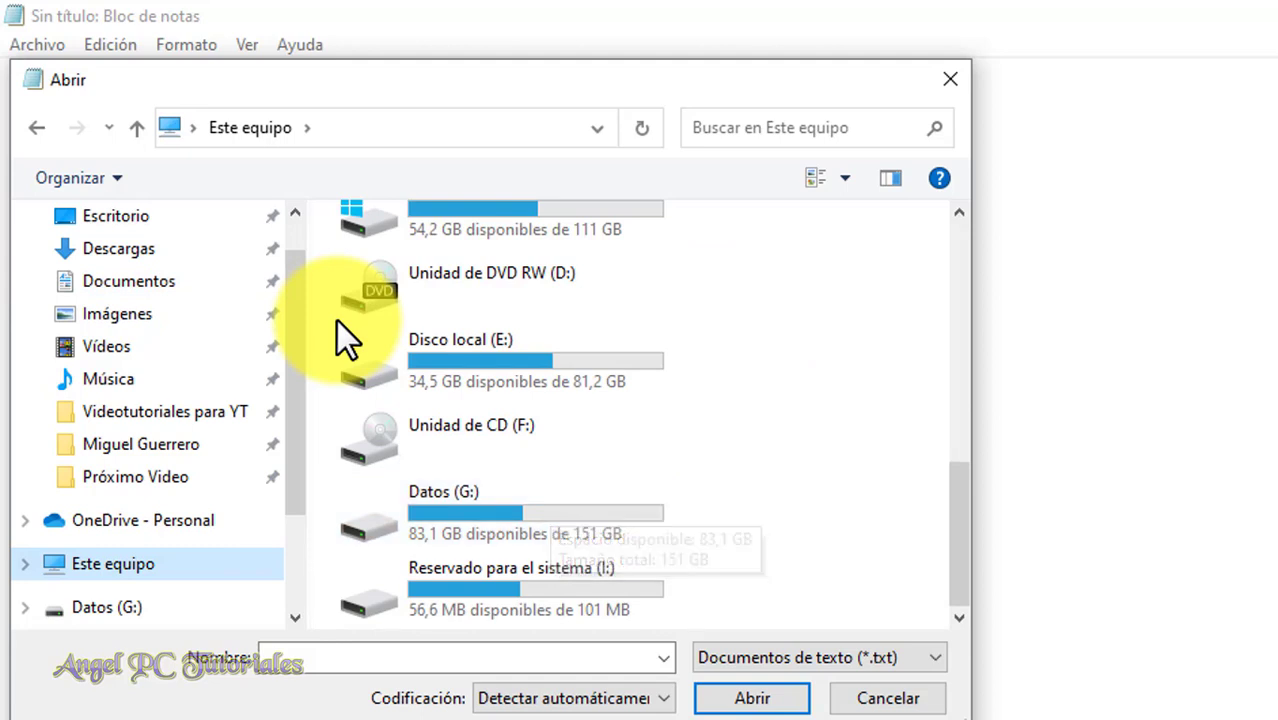
scroll(336, 320, up, 3)
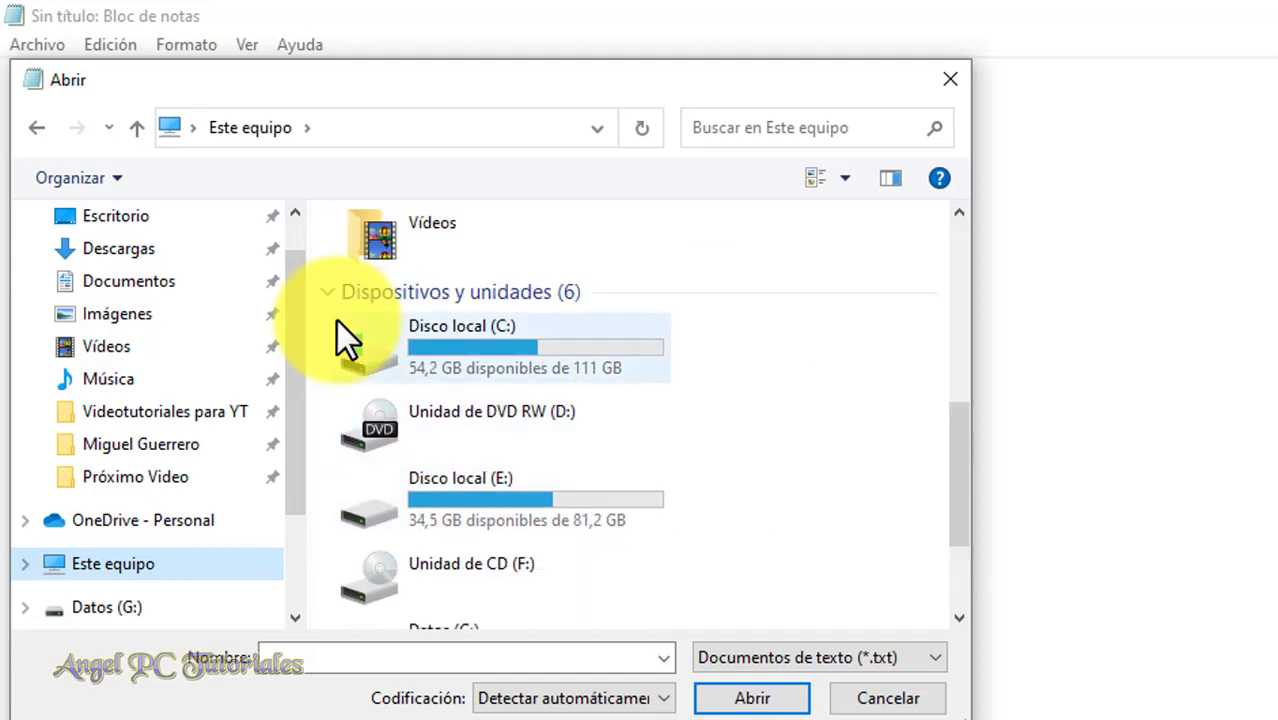
click(337, 322)
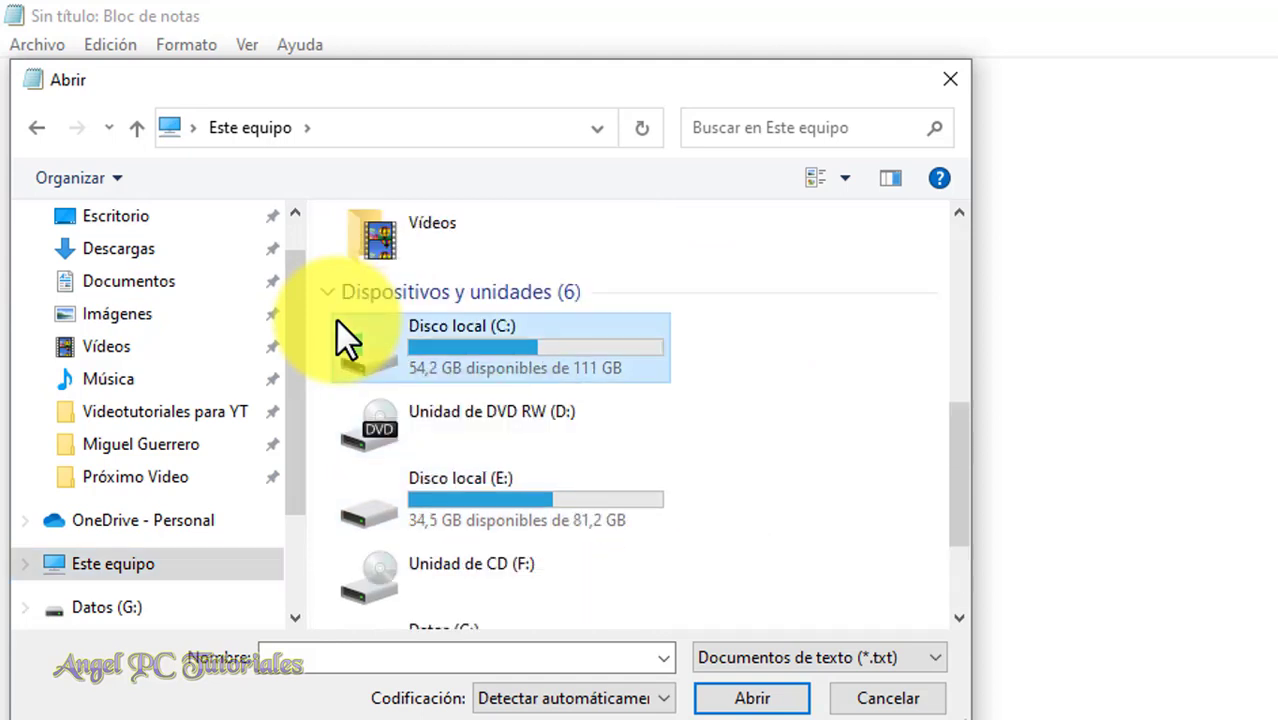
double_click(336, 322)
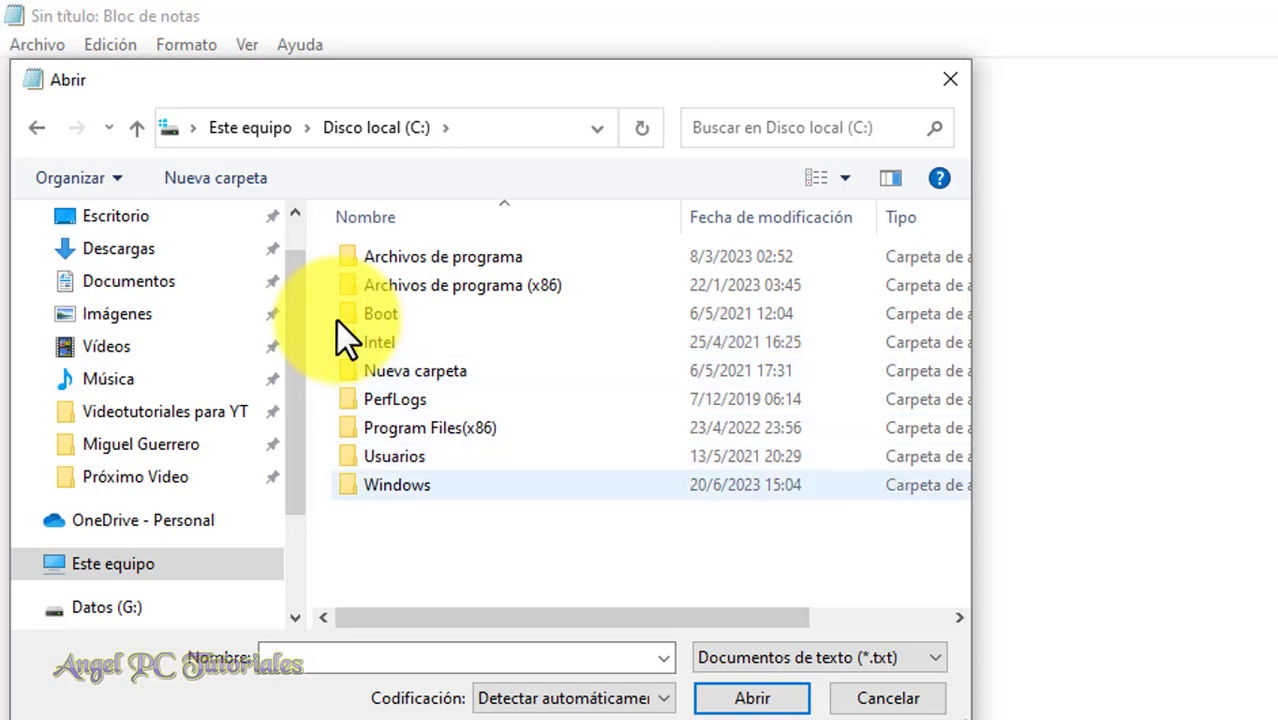
Go into the Windows folder and its System32 subfolder in the Abrir dialog
key(Return)
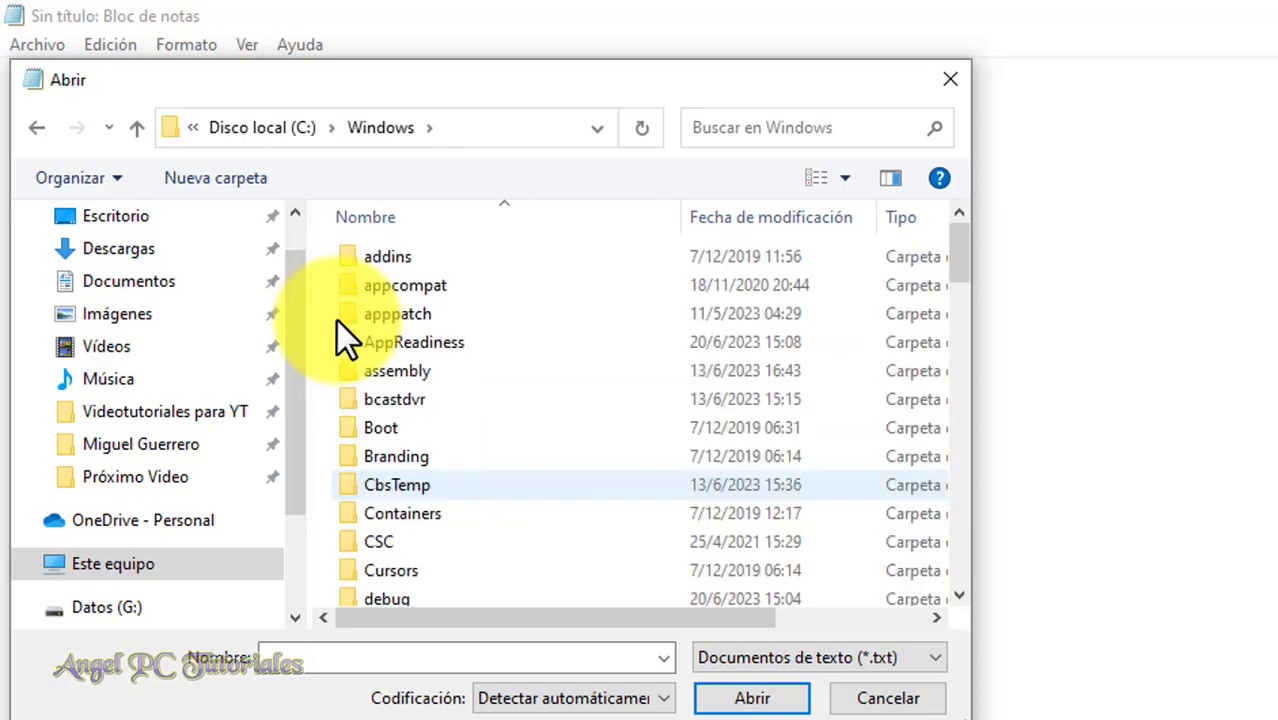
scroll(336, 320, down, 15)
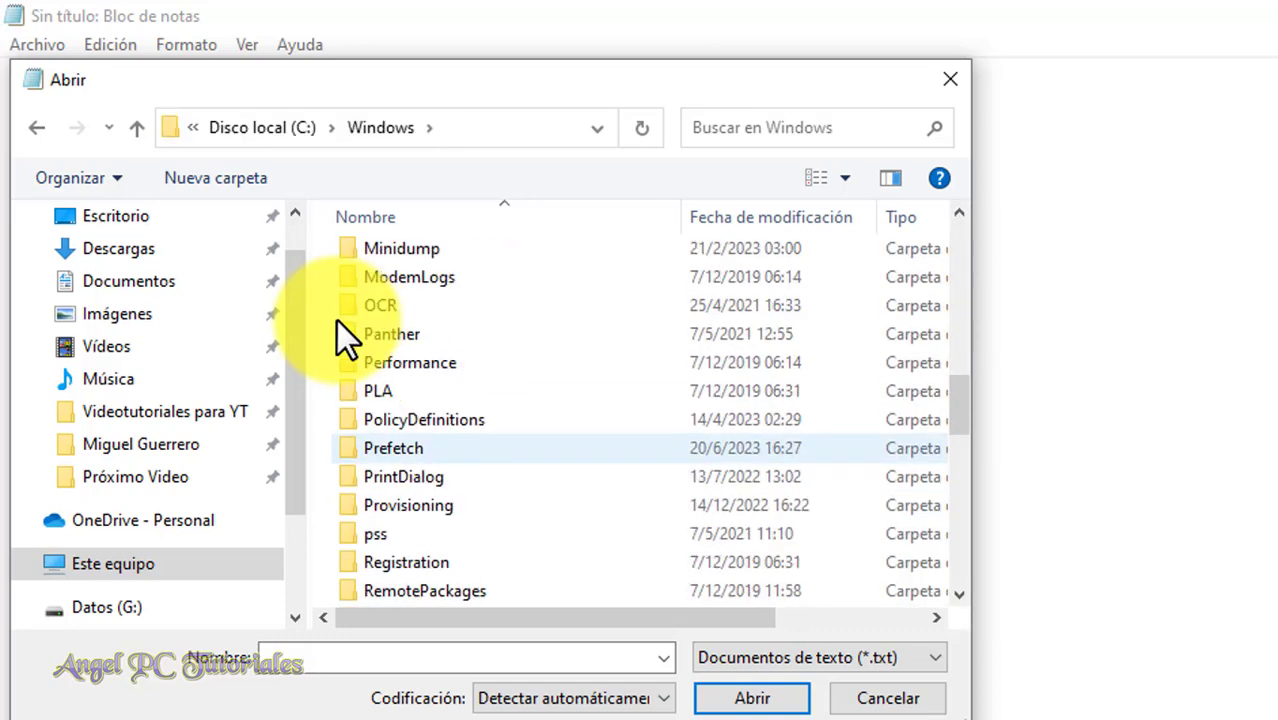
scroll(336, 320, down, 6)
key(Up)
key(Up)
key(Up)
key(Up)
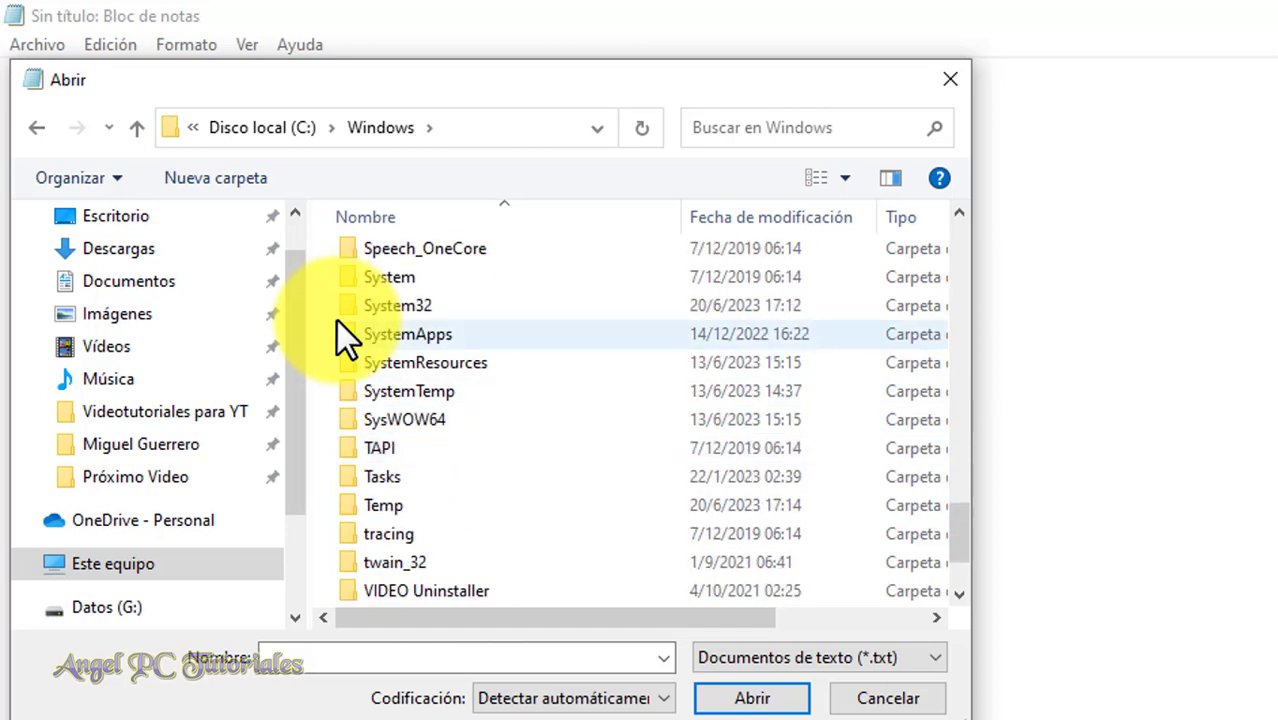
key(Up)
key(Return)
Go into the drivers folder within System32 and enter its etc subfolder
key(Down)
key(Down)
key(Down)
key(Down)
key(Down)
key(Down)
key(Down)
key(Down)
key(Down)
key(Down)
key(Down)
key(Down)
key(Down)
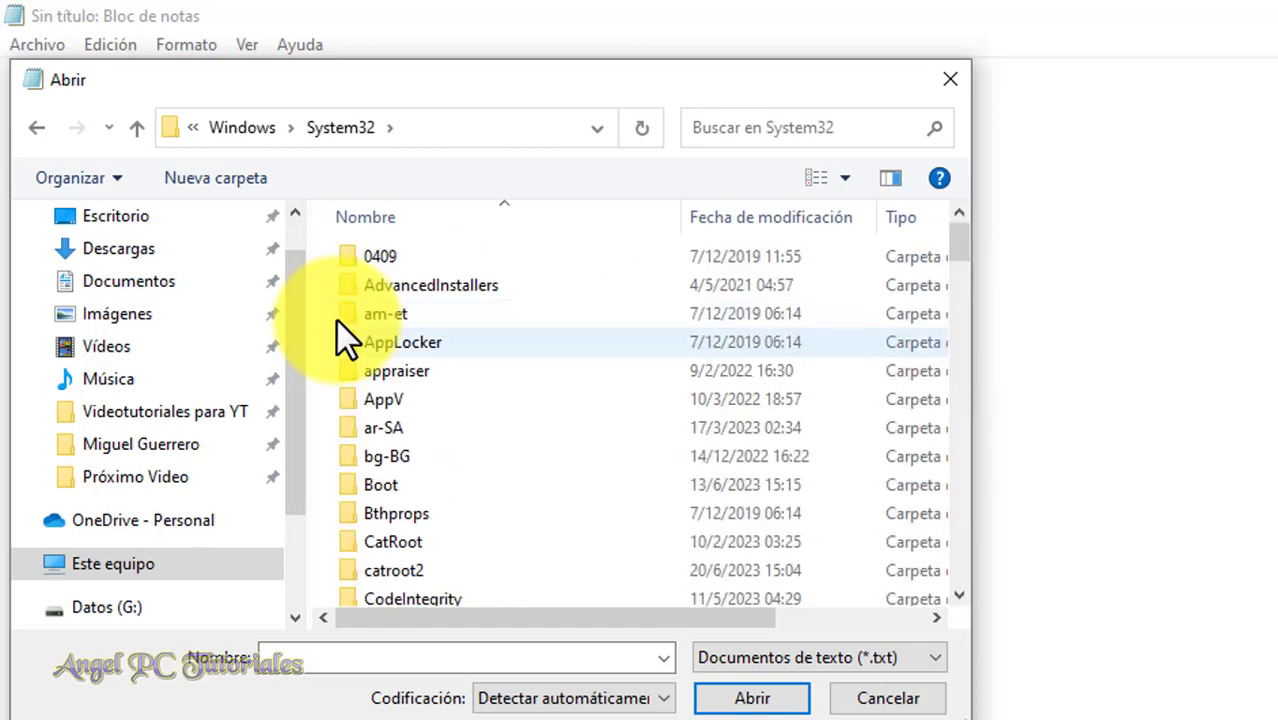
key(Down)
key(Down)
key(Down)
key(Down)
key(Down)
key(Down)
key(Down)
key(Down)
key(Down)
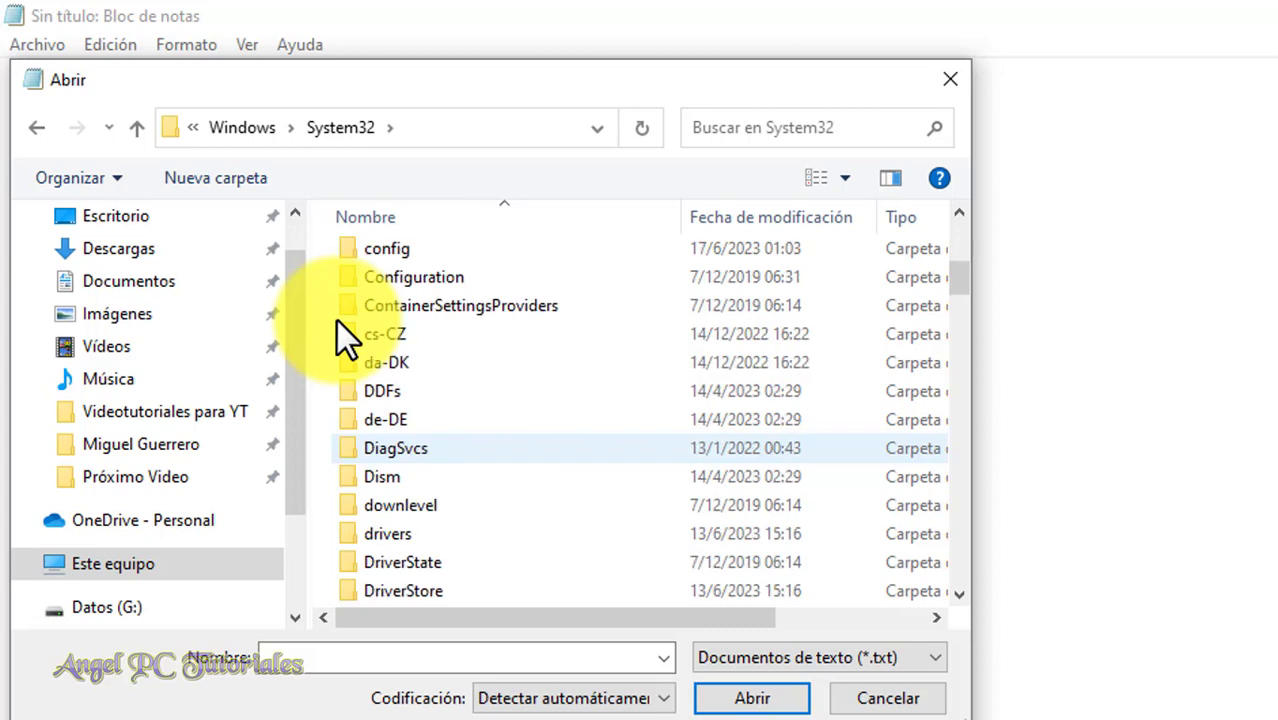
key(Return)
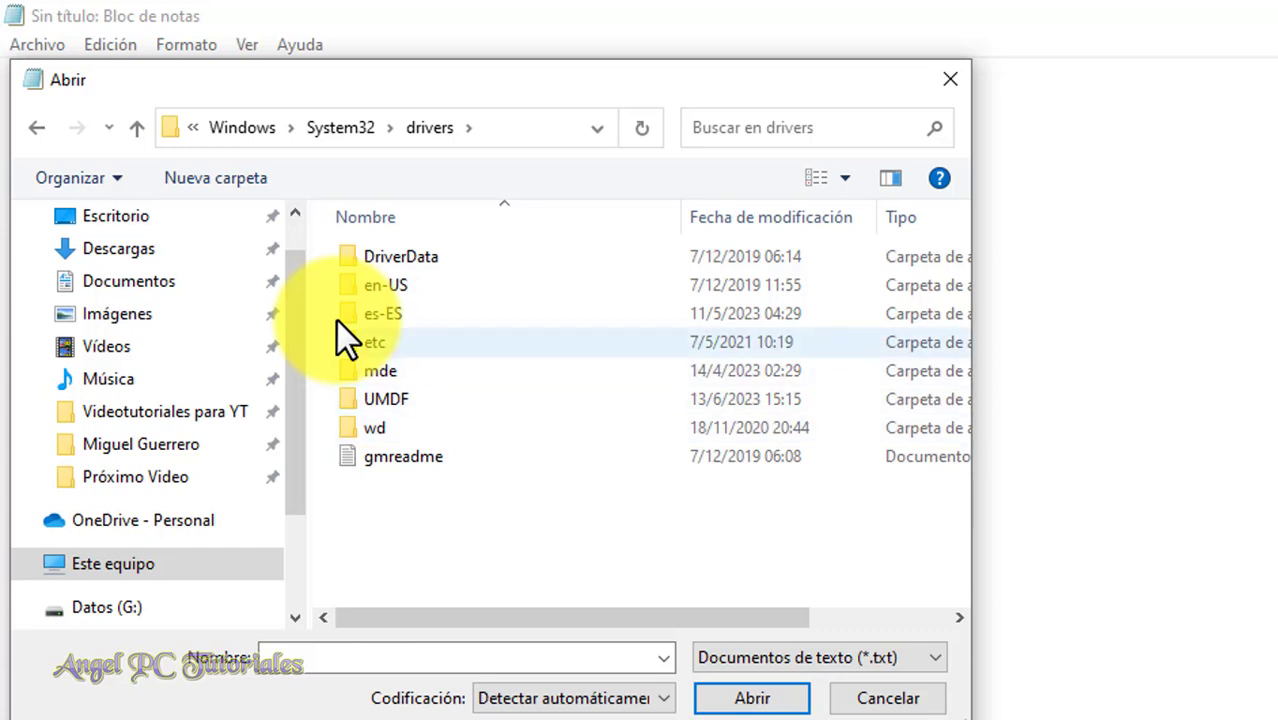
double_click(336, 322)
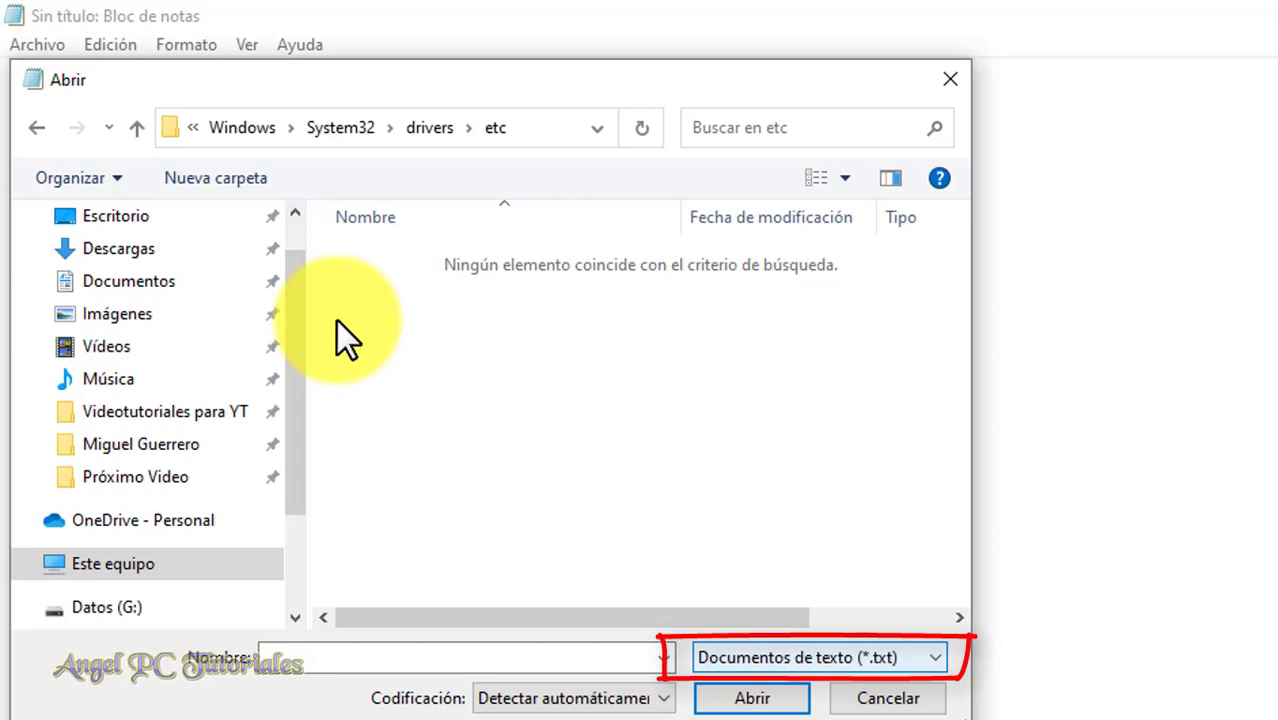
Set the file type filter to Todos los archivos and open the hosts file from the etc folder
key(alt+Down)
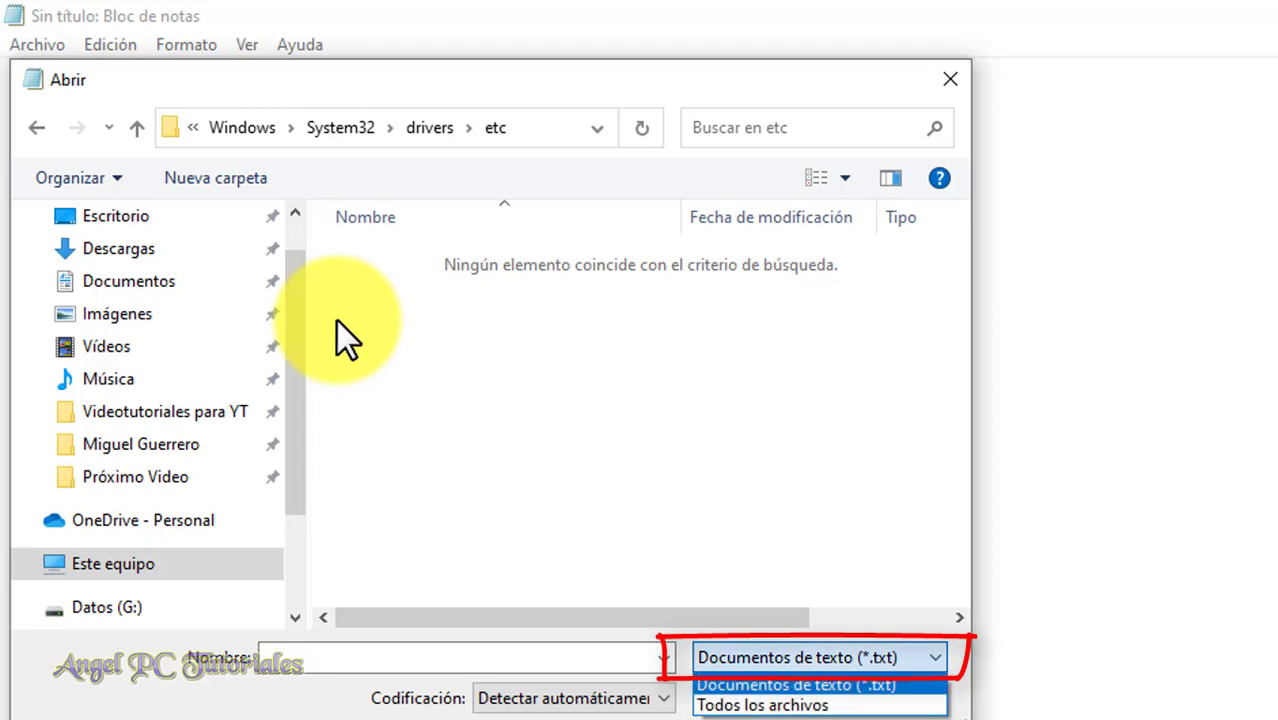
key(Down)
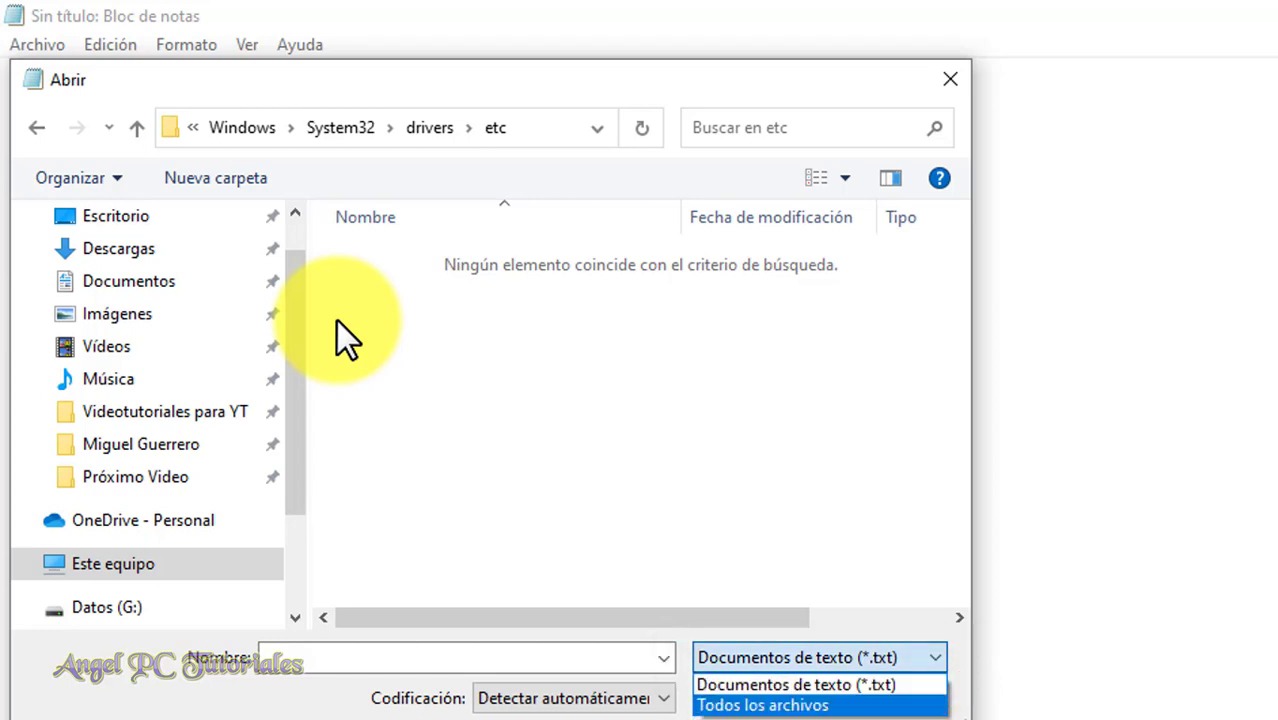
key(Return)
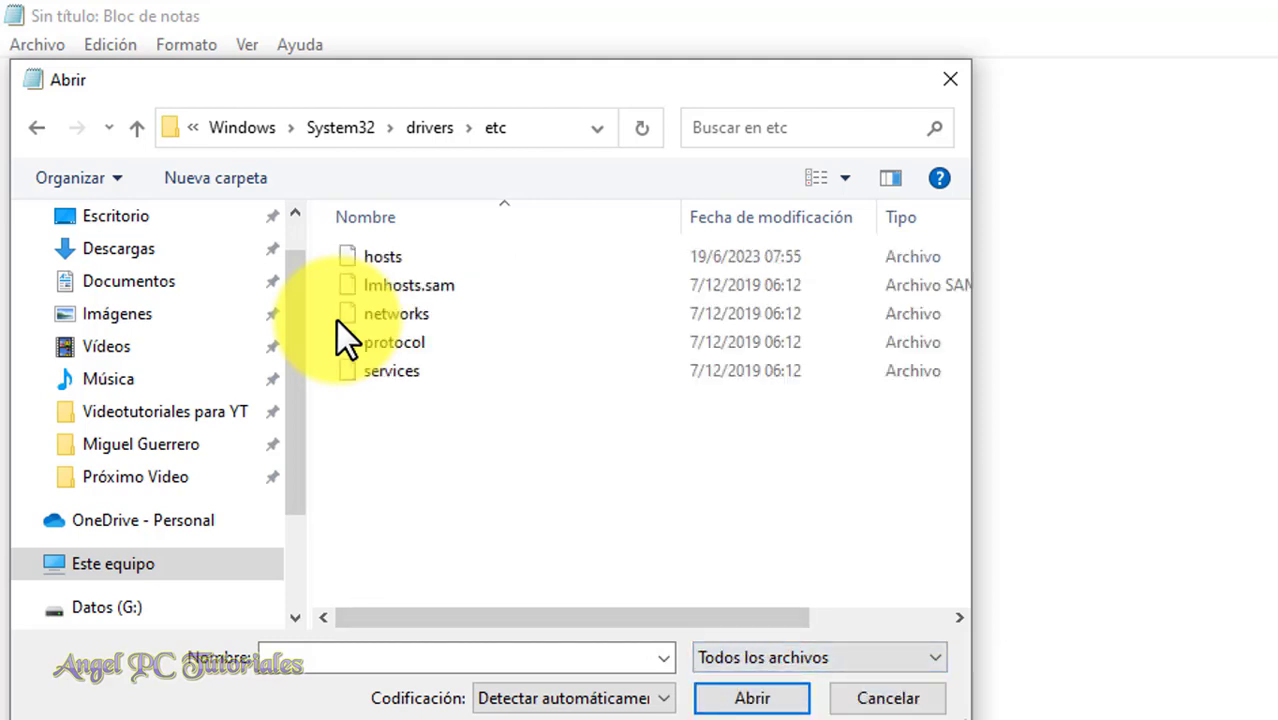
key(Down)
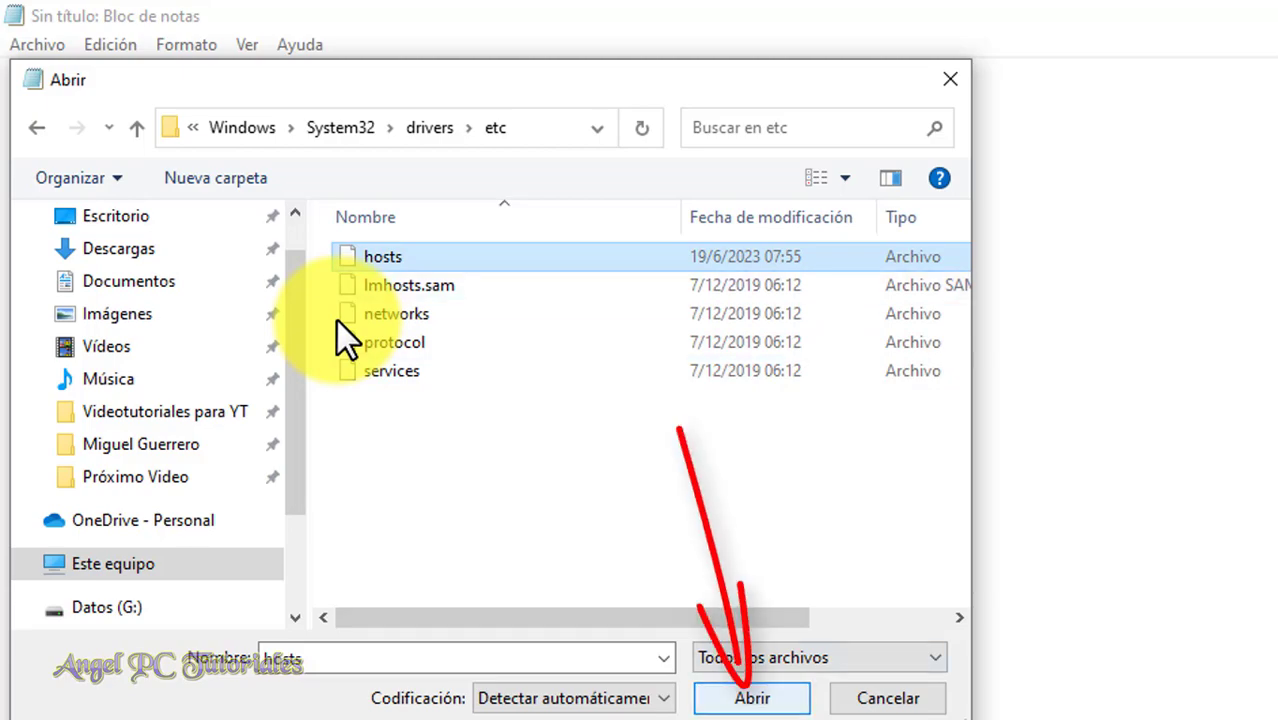
key(Return)
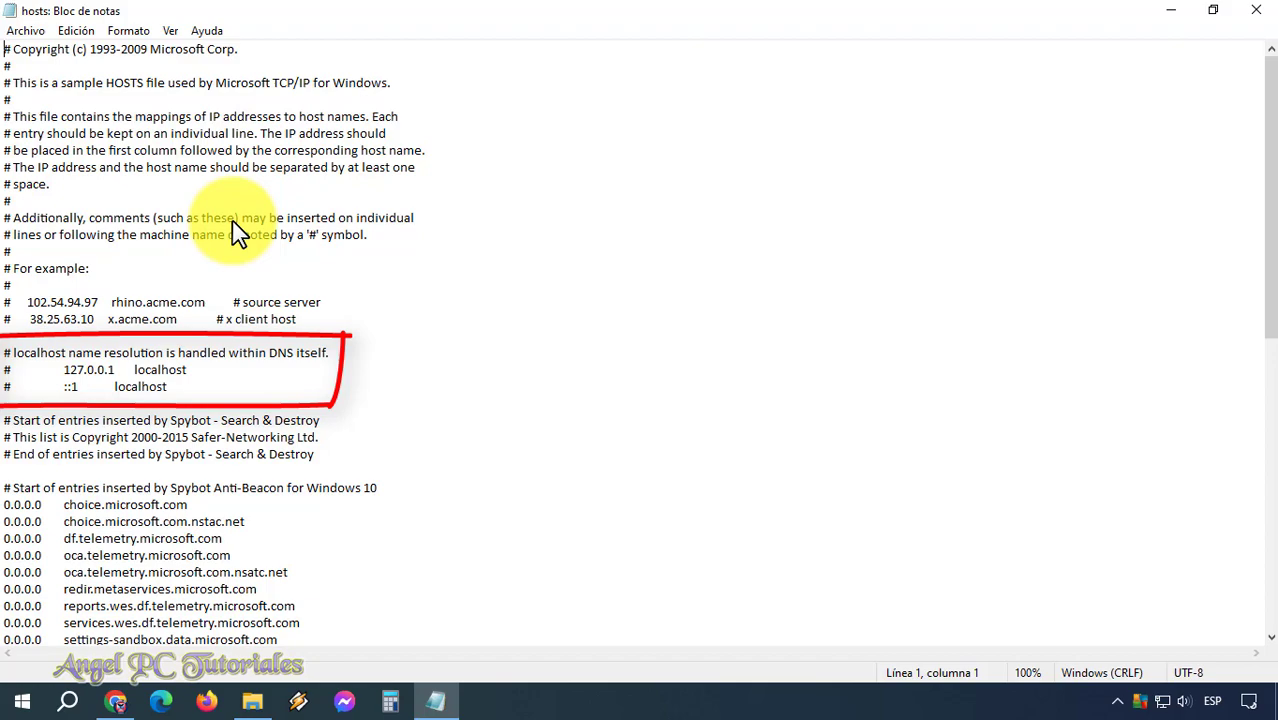
key(Down)
key(Down)
key(Down)
key(Down)
key(Down)
key(Down)
key(Down)
key(Down)
key(Down)
key(Down)
key(Down)
key(Down)
key(Down)
key(Down)
key(Down)
key(Down)
key(Down)
key(Down)
key(Down)
key(Down)
key(End)
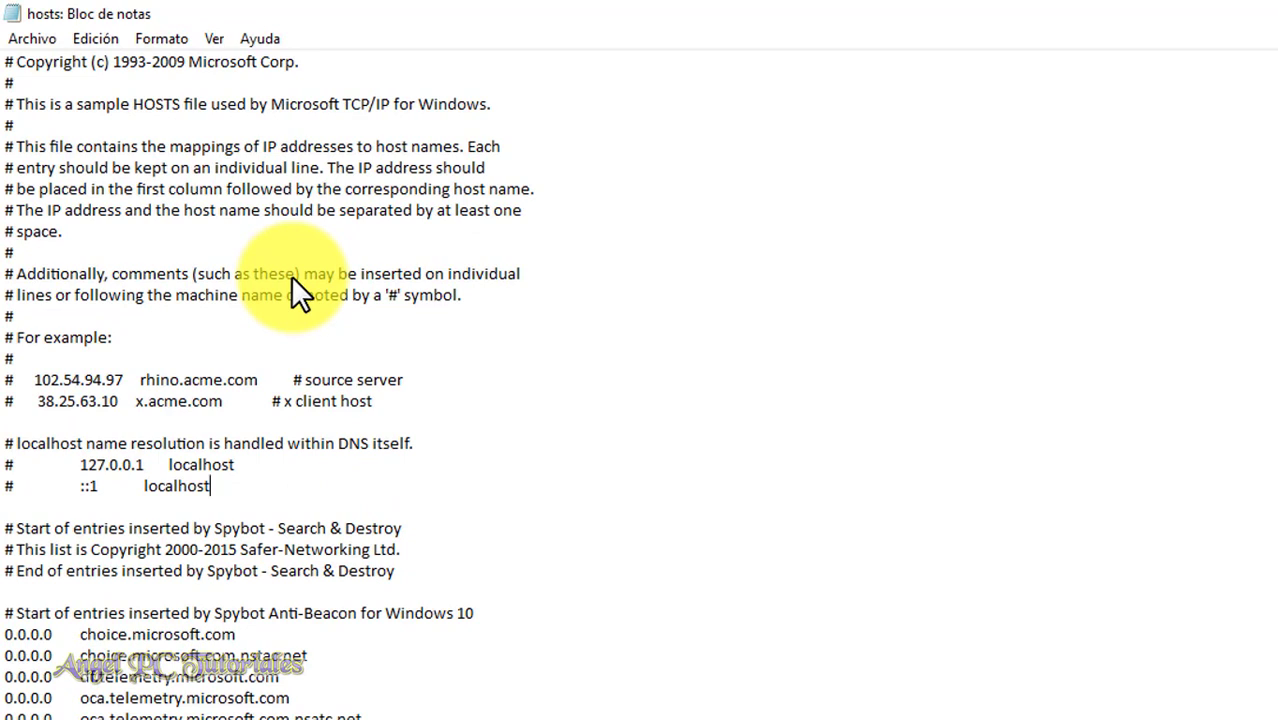
key(Return)
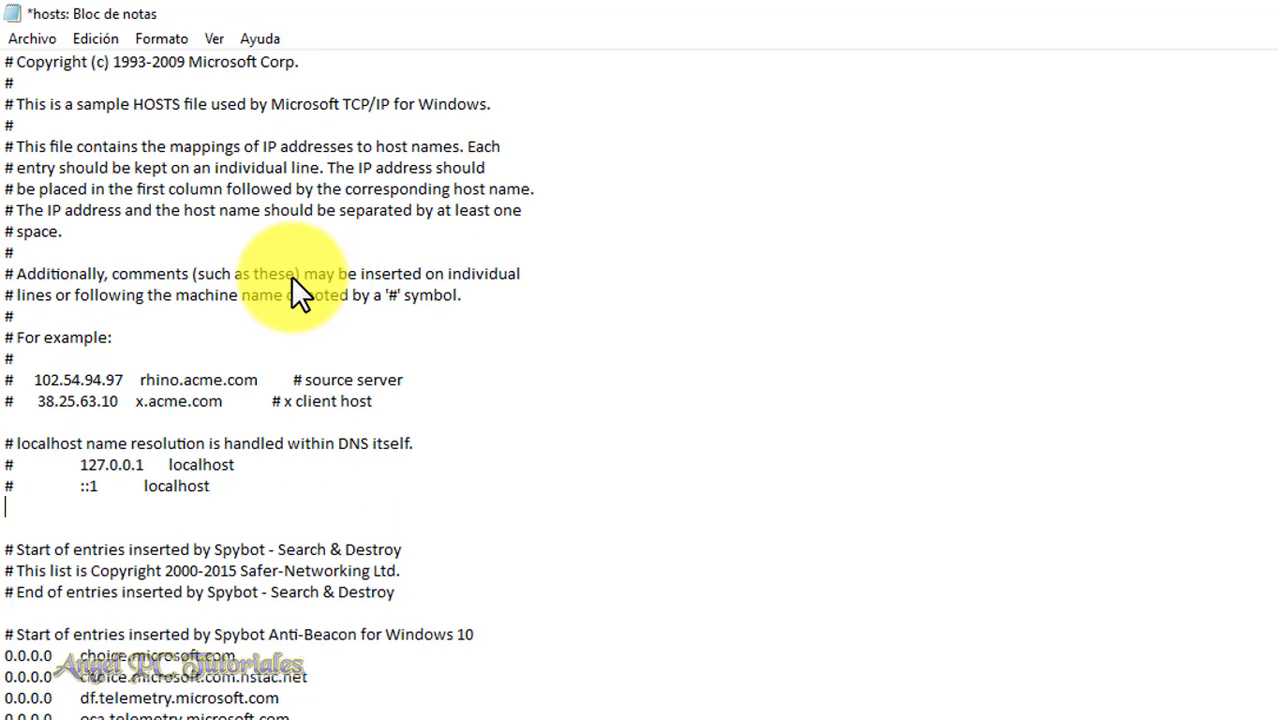
key(Return)
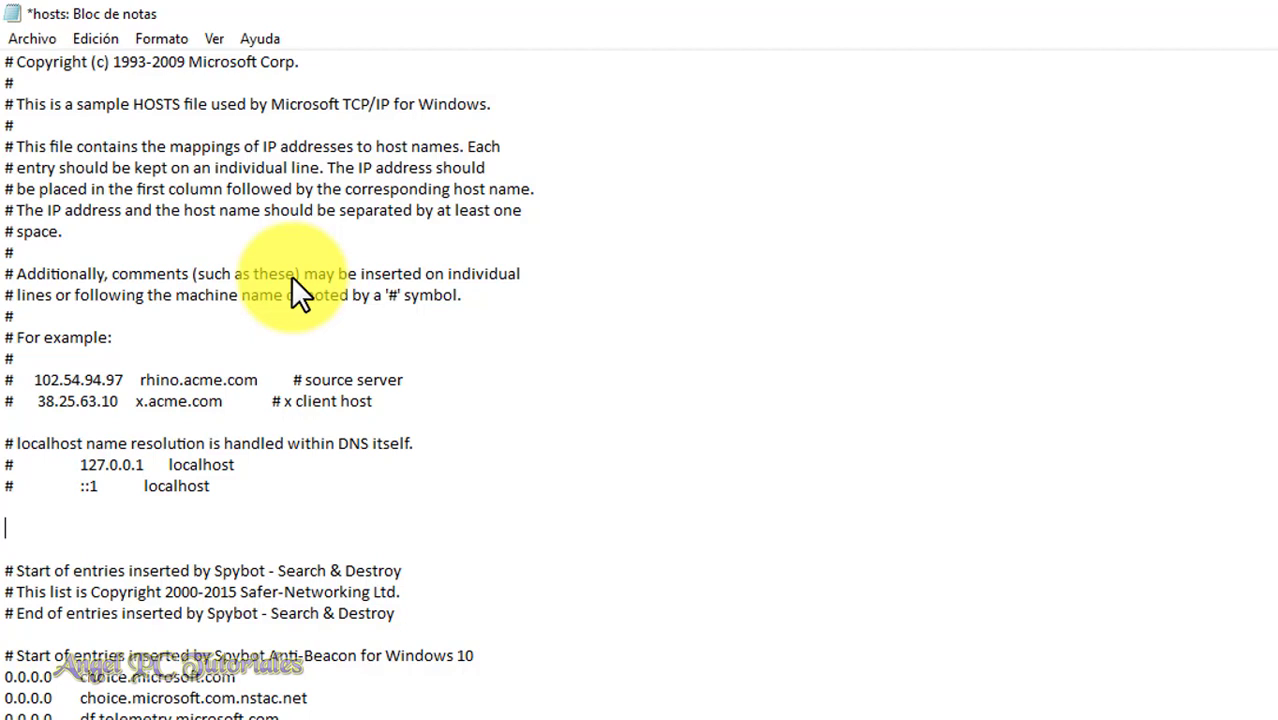
text(127.0.0.1)
text(www)
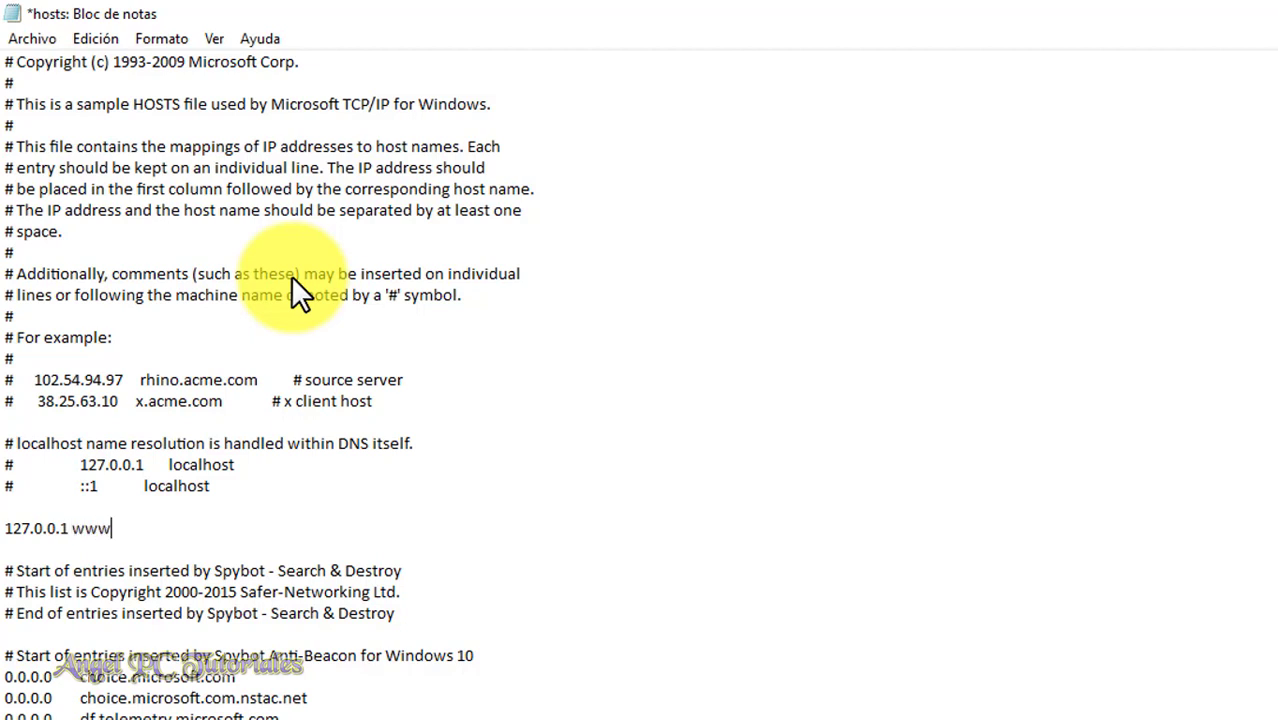
text(.facebook.)
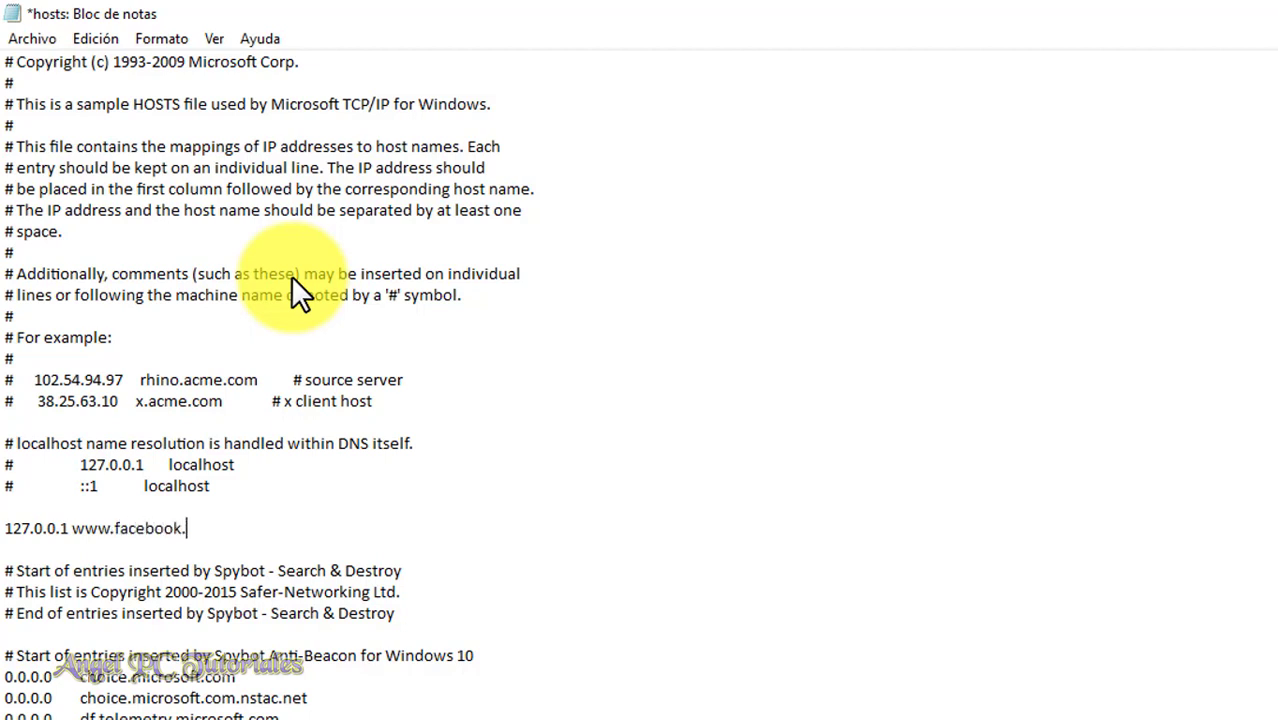
text(com)
key(Return)
key(Return)
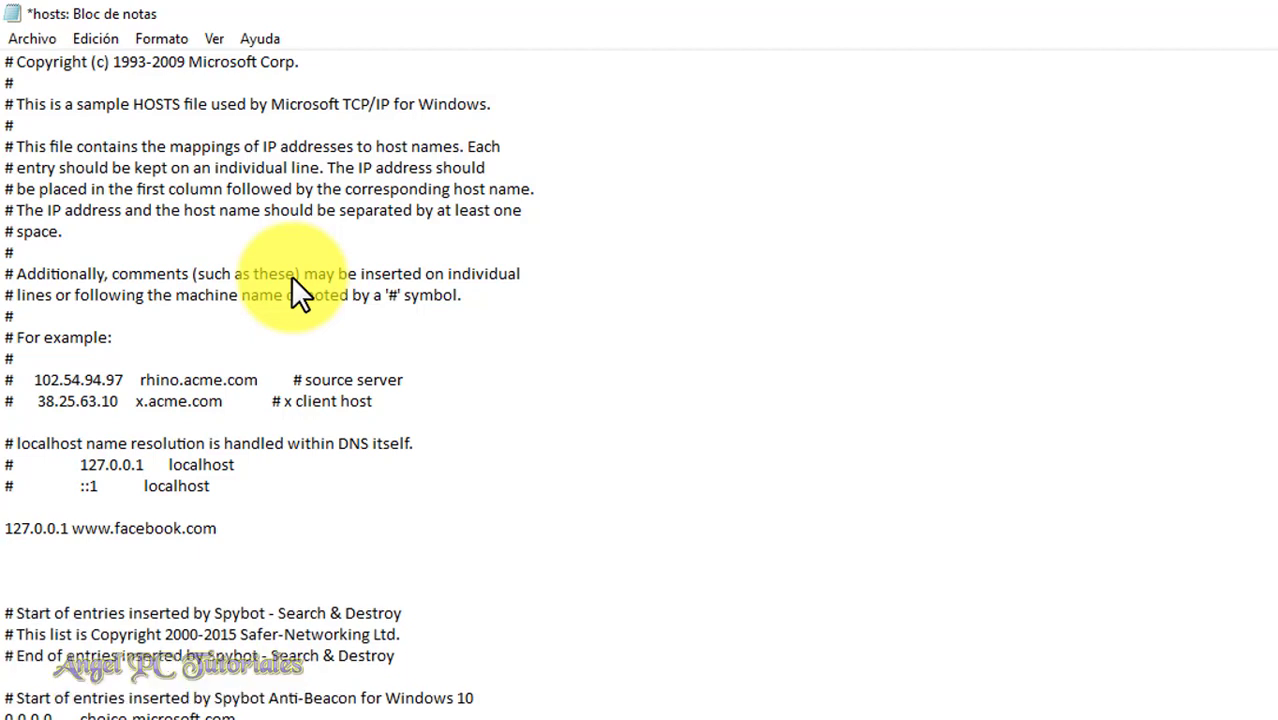
text(127.0.0.1)
key(BackSpace)
key(BackSpace)
key(BackSpace)
key(BackSpace)
key(BackSpace)
key(BackSpace)
key(BackSpace)
key(BackSpace)
key(BackSpace)
key(BackSpace)
key(BackSpace)
key(BackSpace)
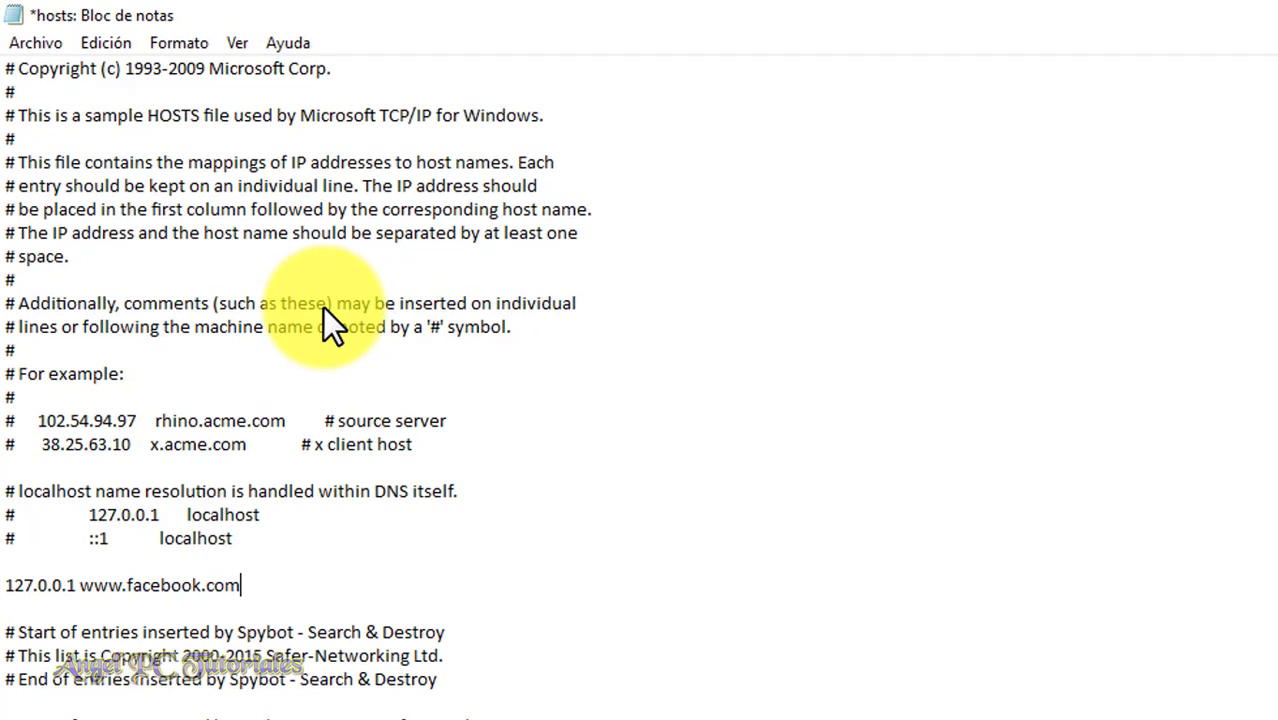
Save the edited hosts file under its existing name
key(alt)
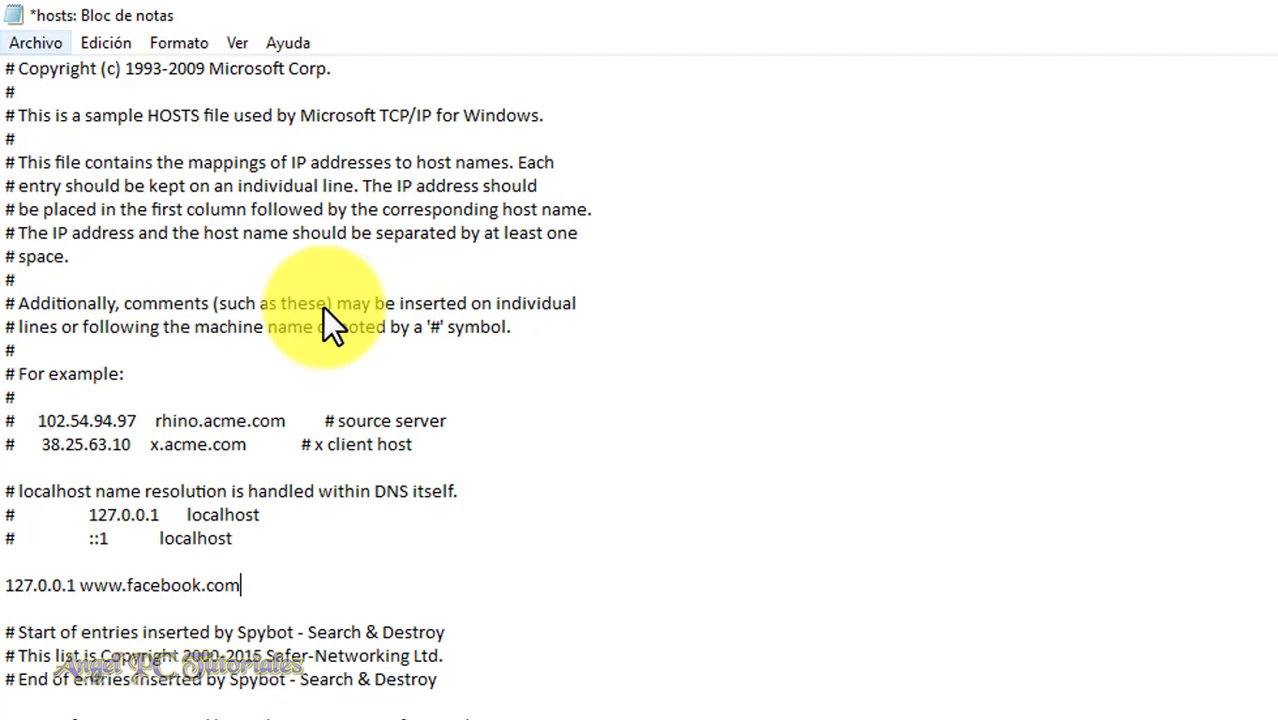
key(Down)
key(Down)
key(Down)
key(Down)
key(Down)
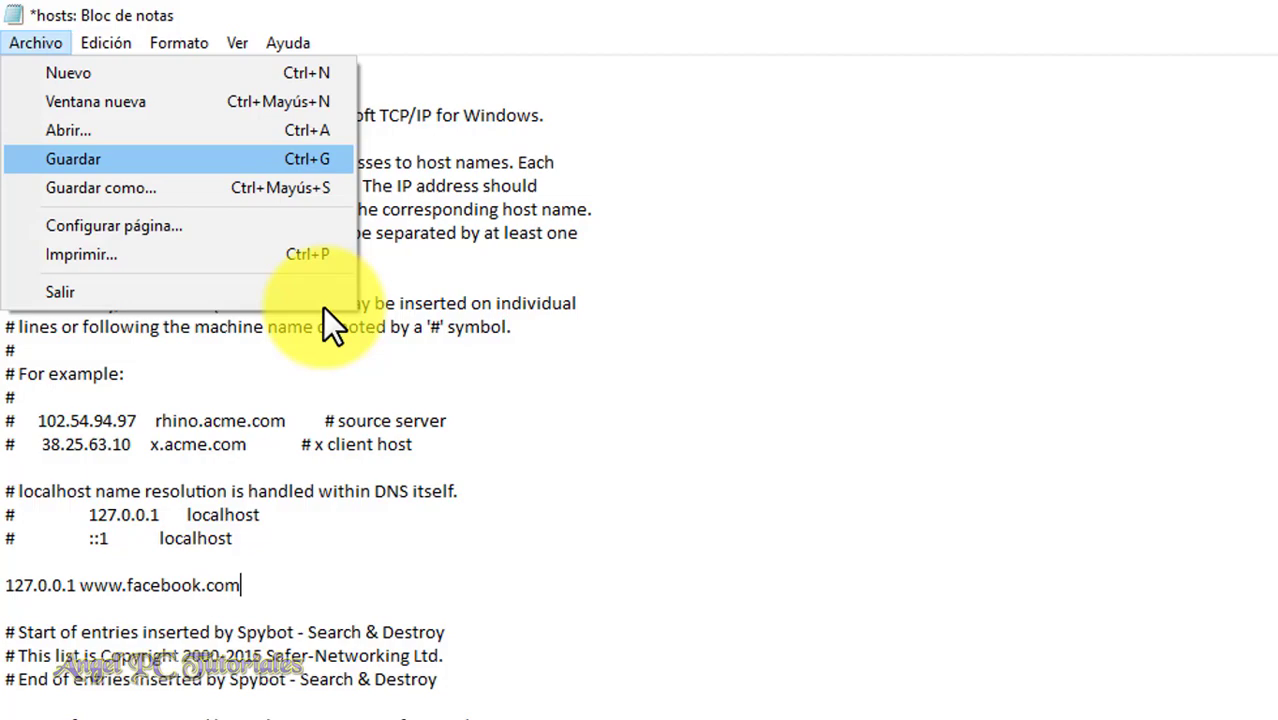
key(Return)
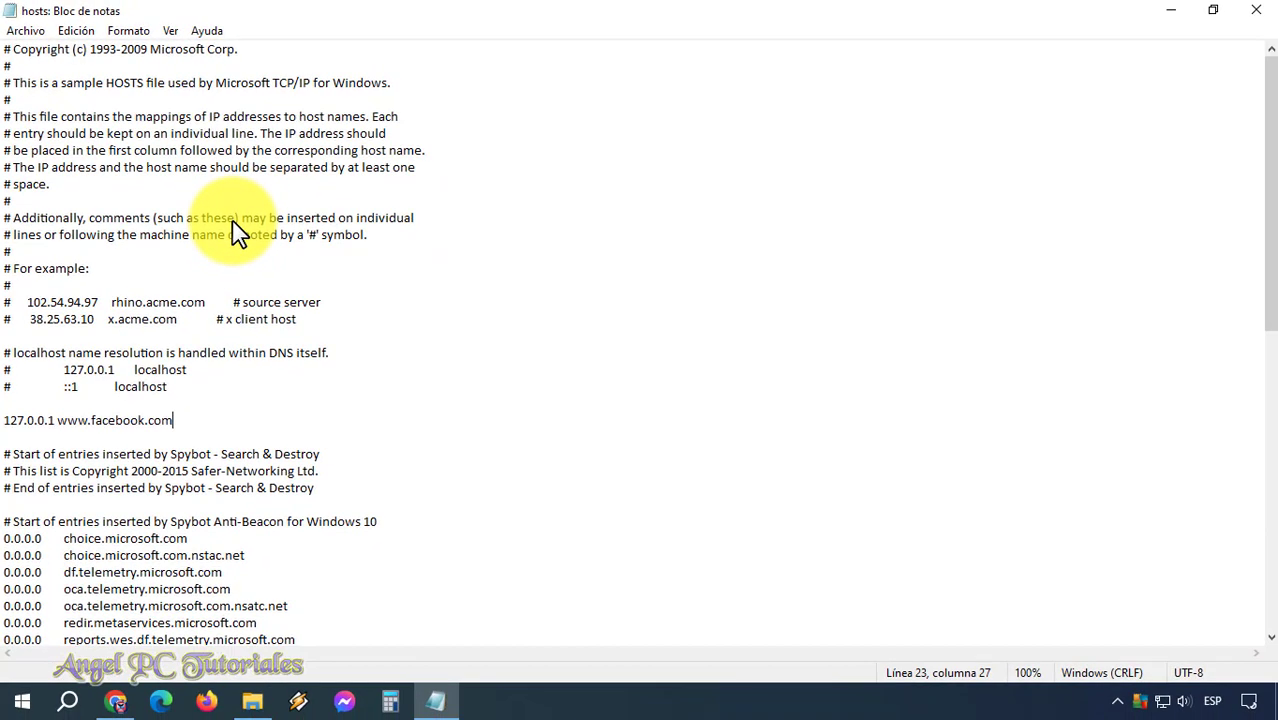
Switch to Chrome and load Facebook from its new-tab shortcut to test the block
click(115, 700)
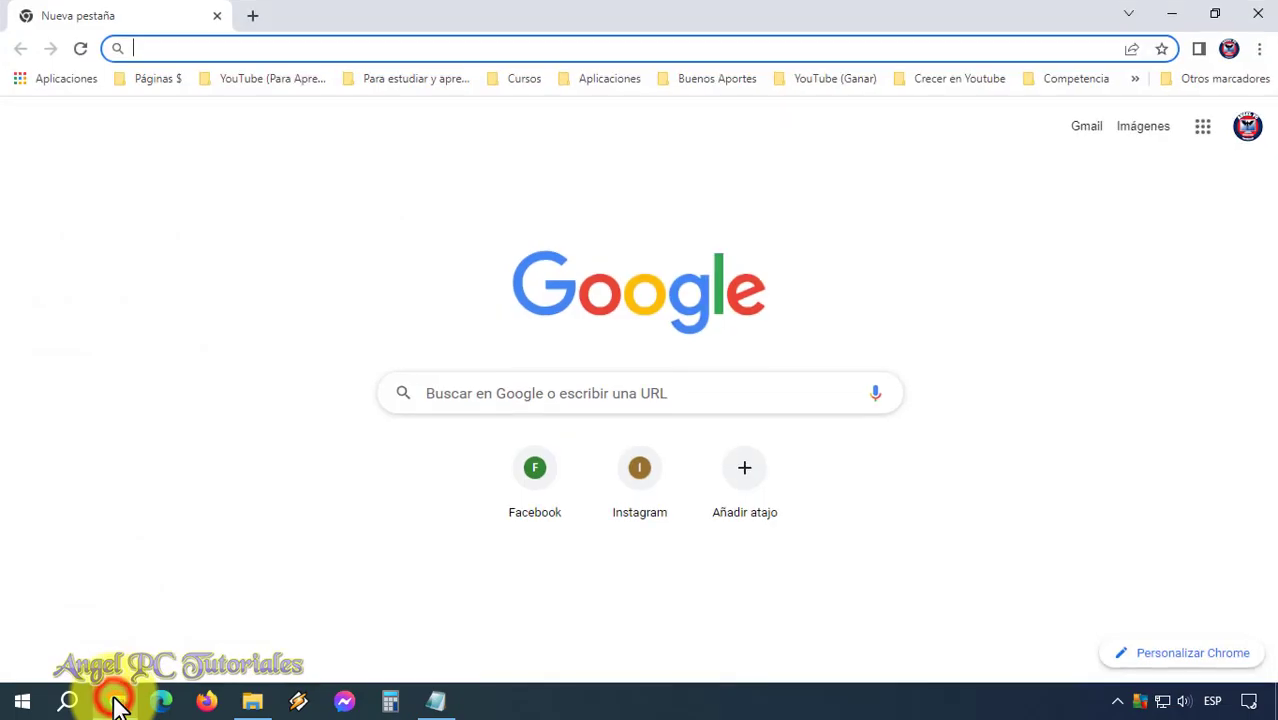
click(168, 505)
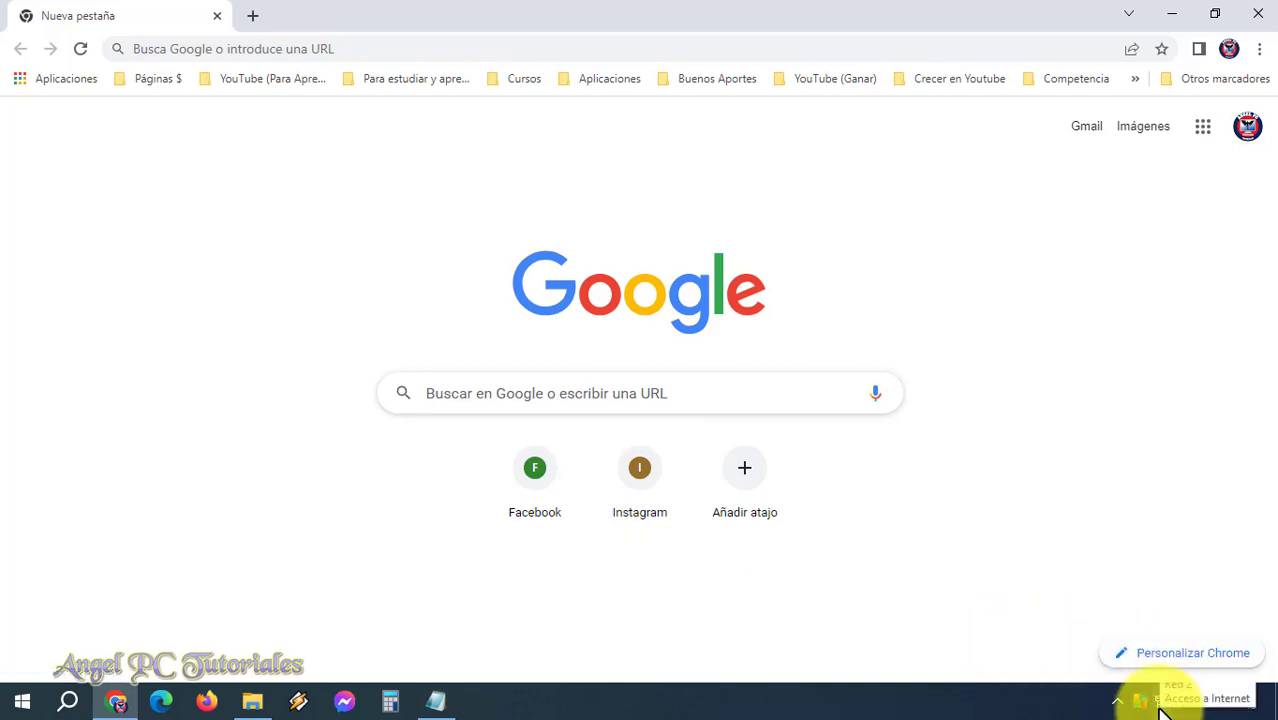
click(537, 478)
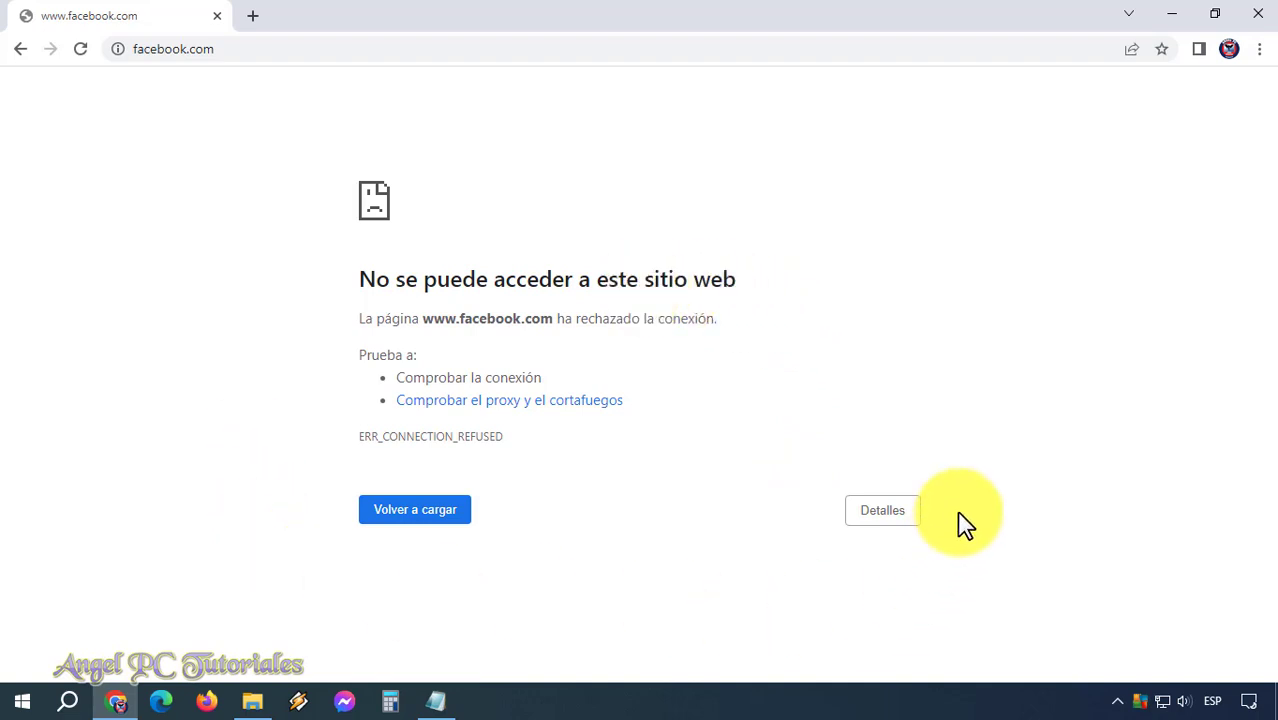
Load YouTube from the Google apps in a new tab for comparison, and return to the Facebook tab
click(248, 15)
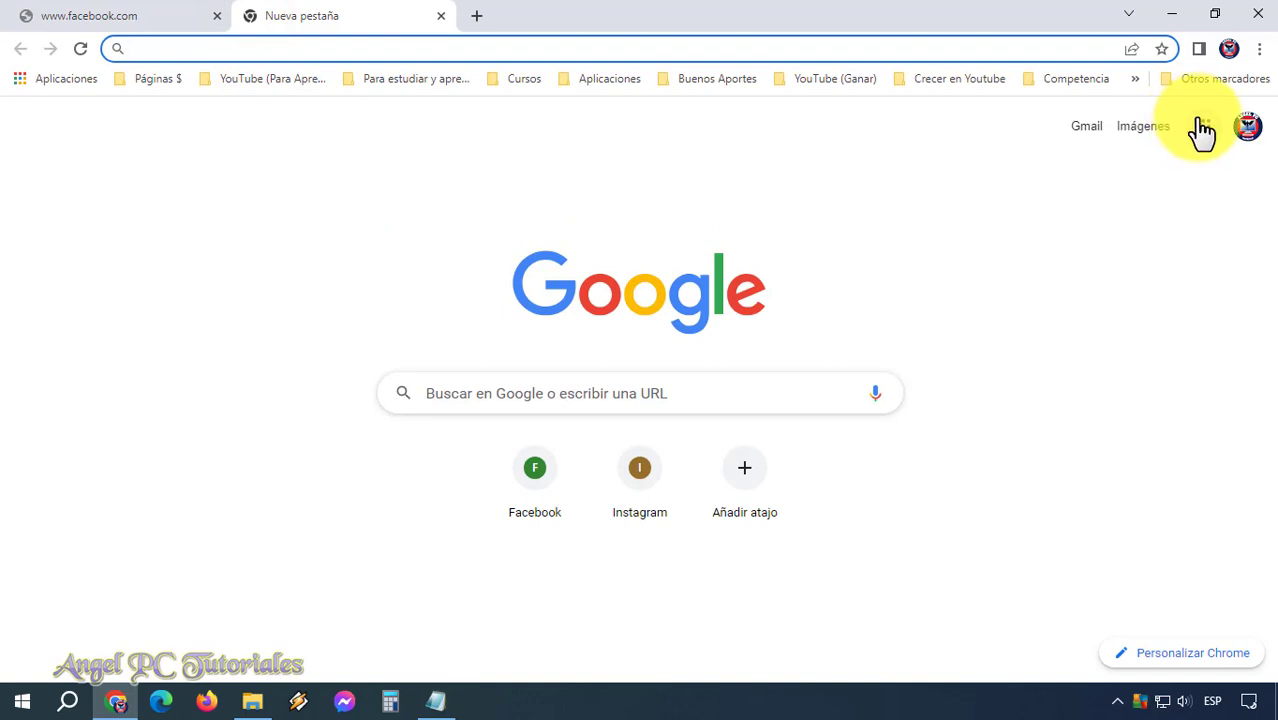
click(1203, 127)
click(1110, 222)
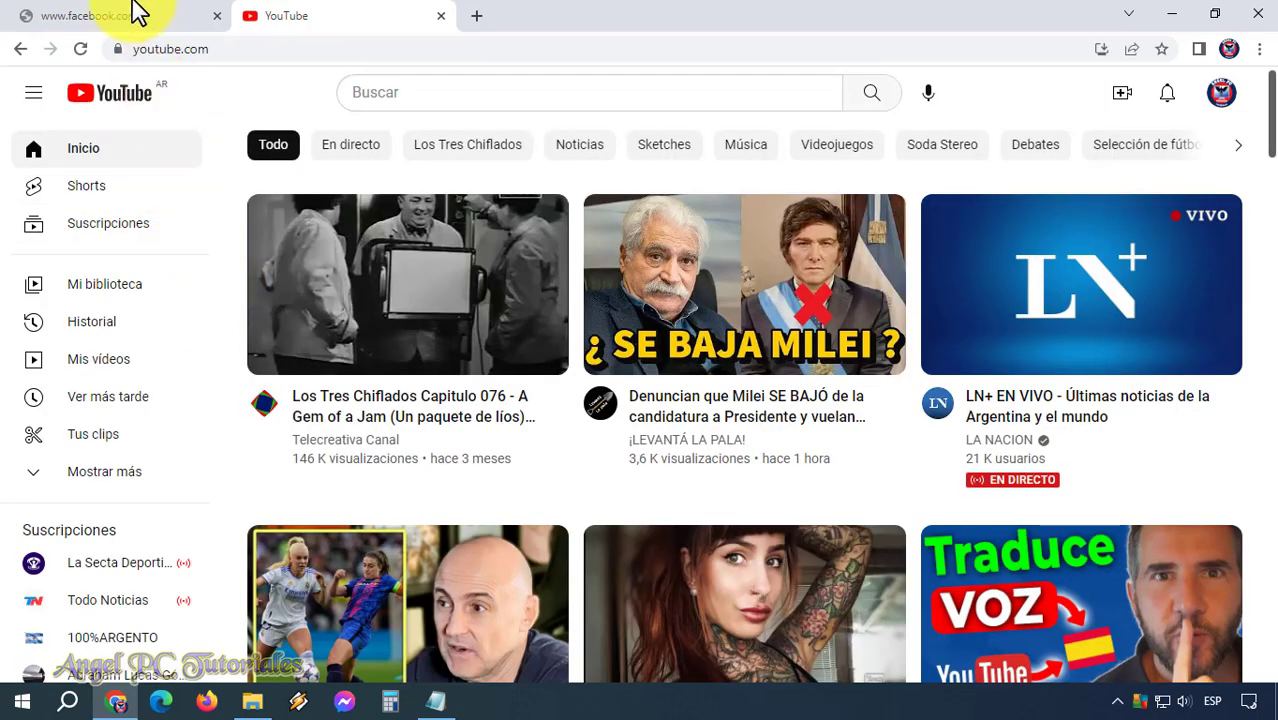
click(131, 12)
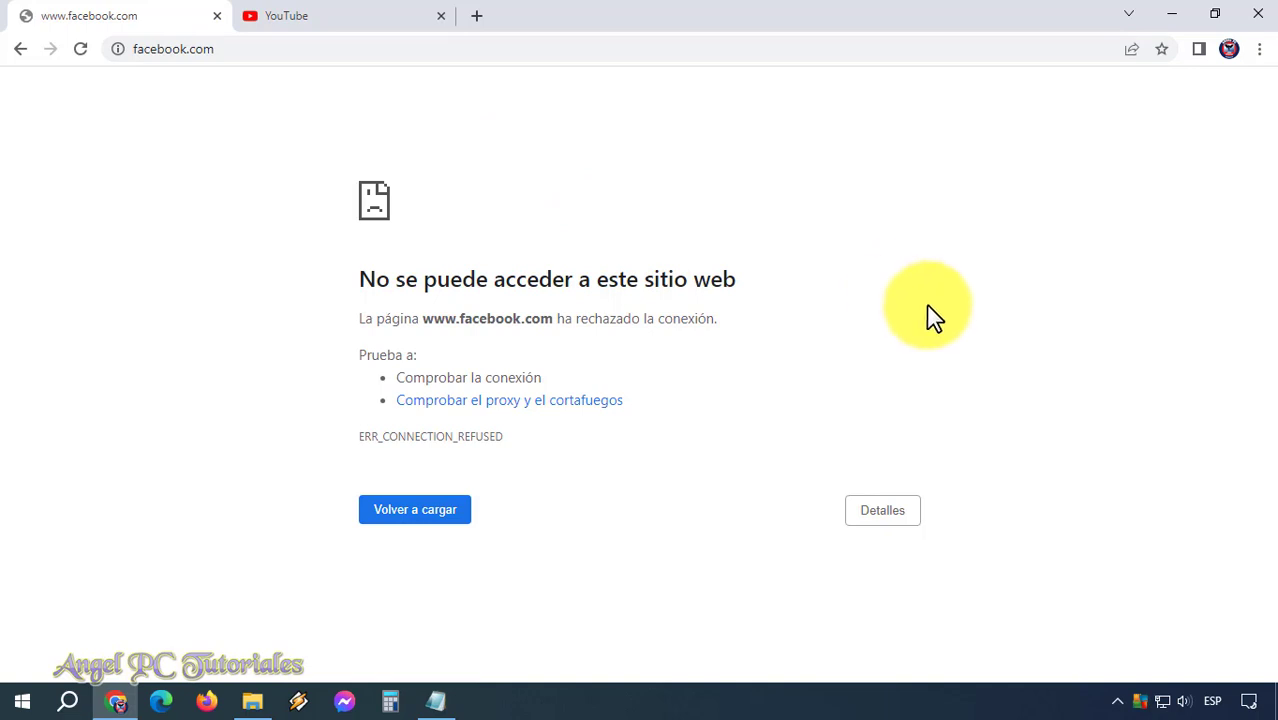
Test facebook.com in a new incognito window and close that window
click(1259, 48)
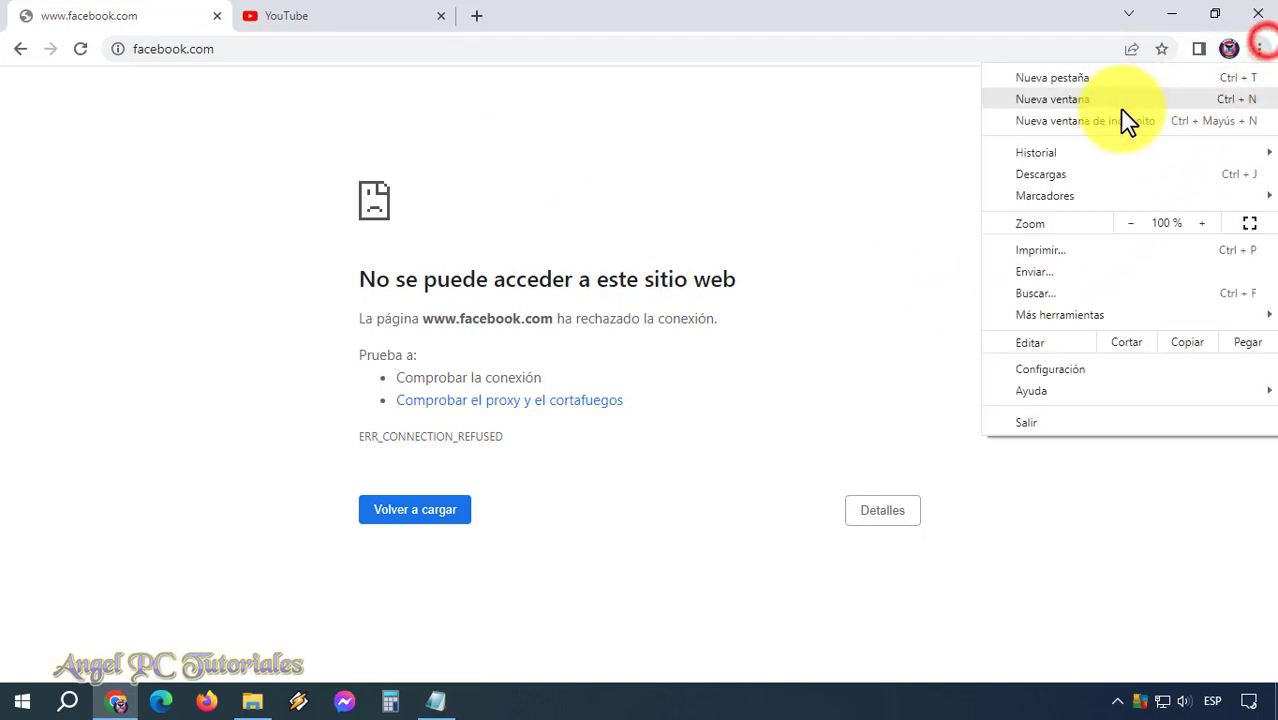
click(1066, 123)
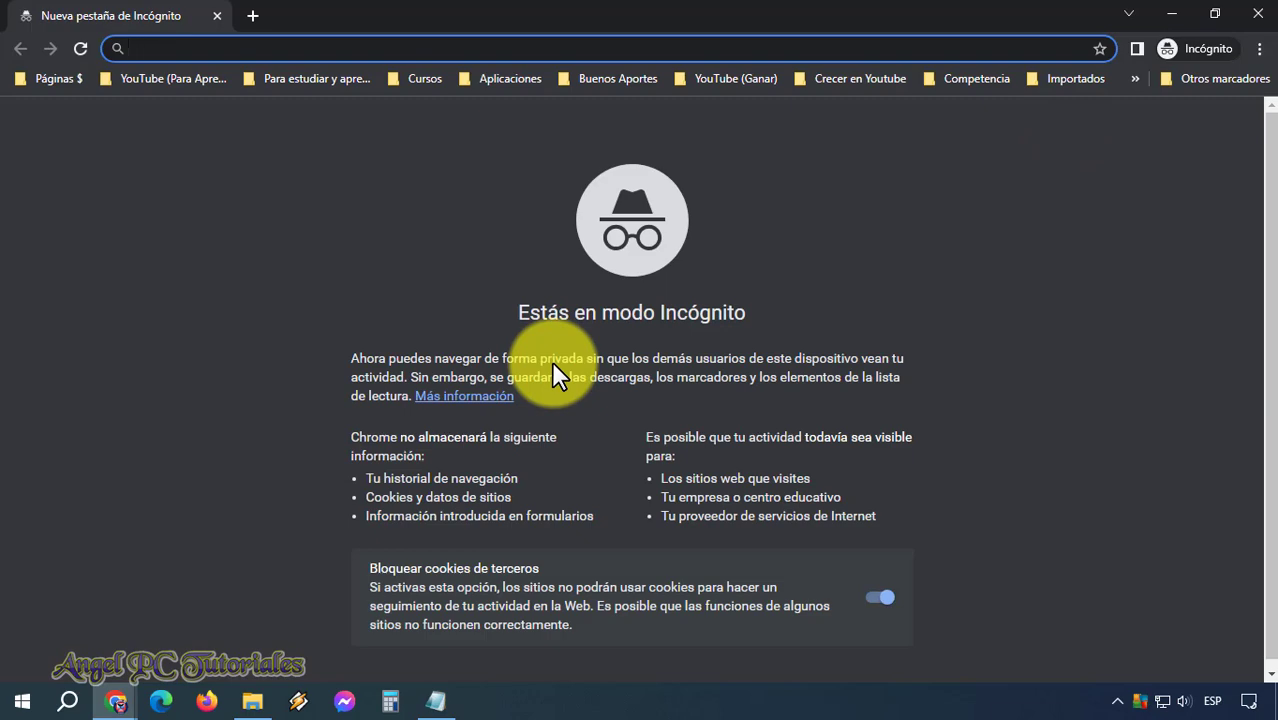
text(facebook.com)
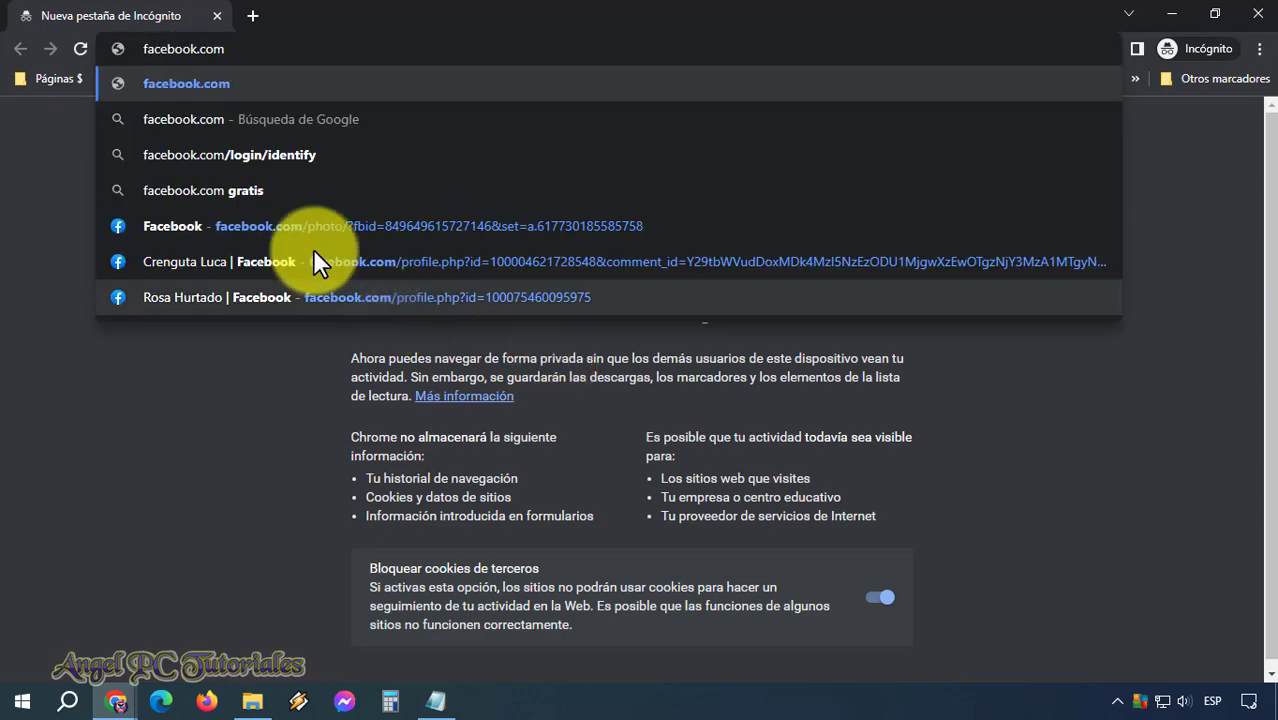
click(203, 84)
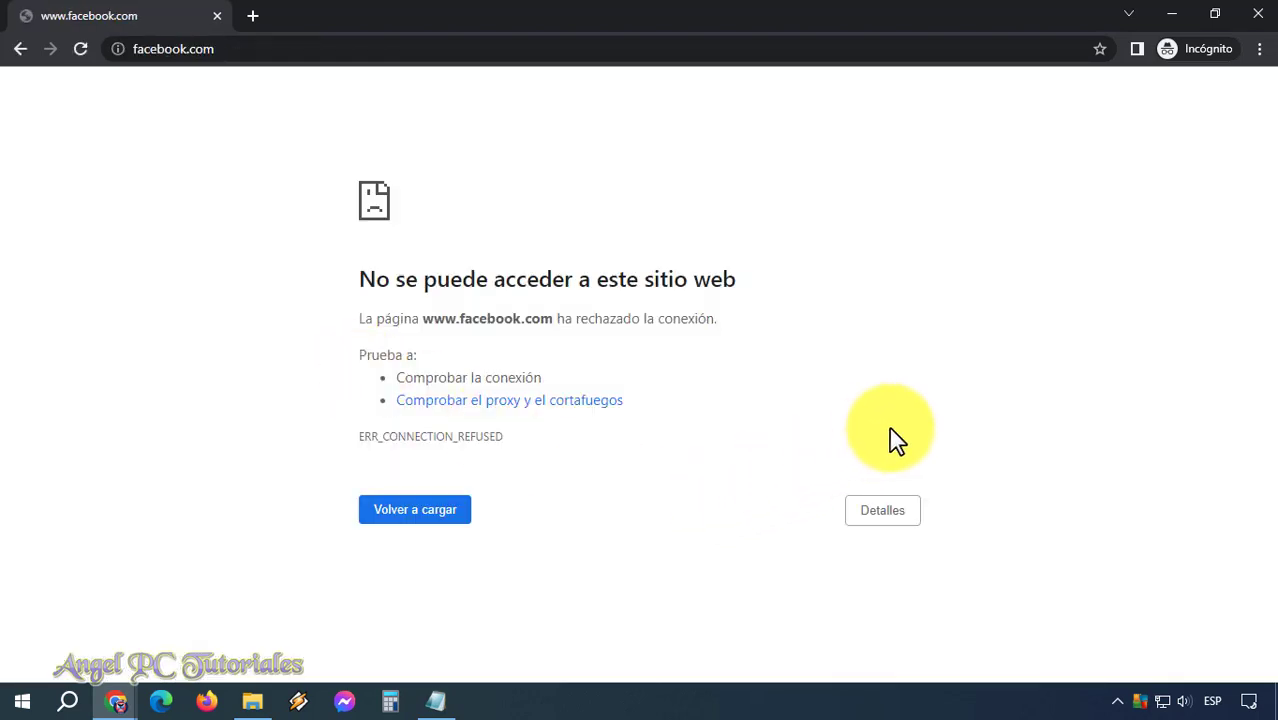
click(1258, 14)
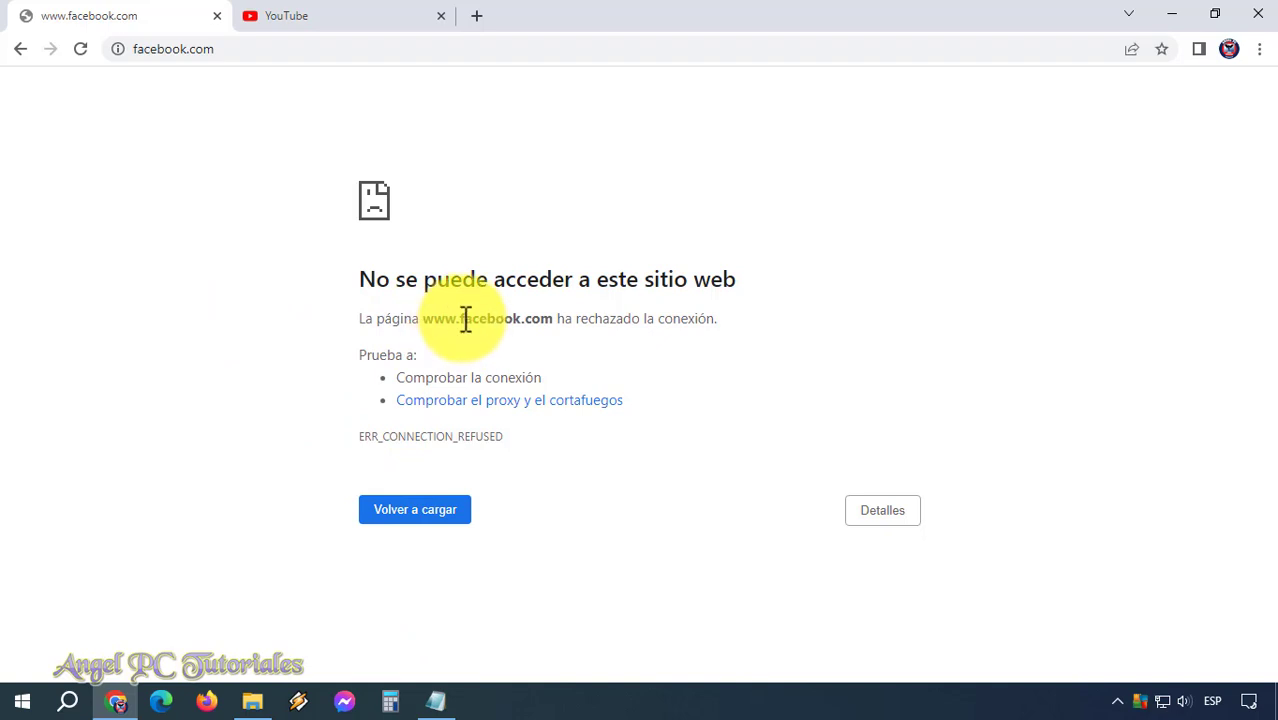
Reload the Facebook page in the regular window and switch to the YouTube tab
key(F5)
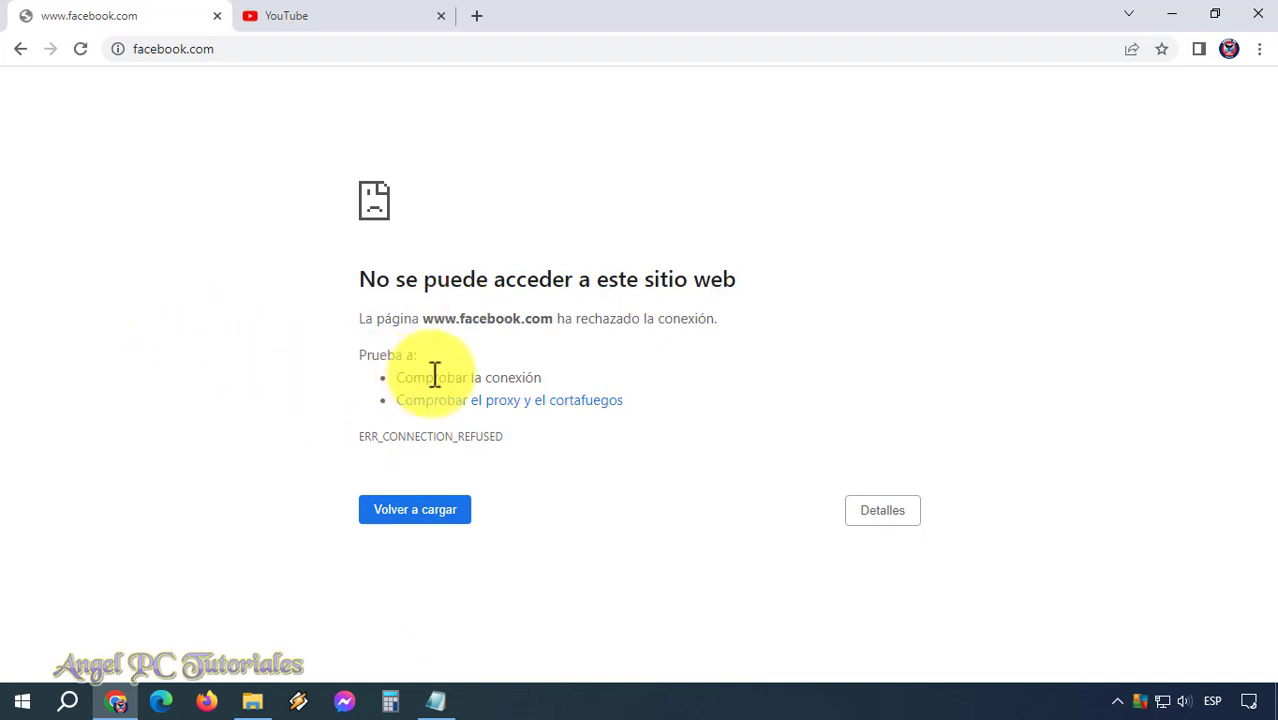
click(370, 12)
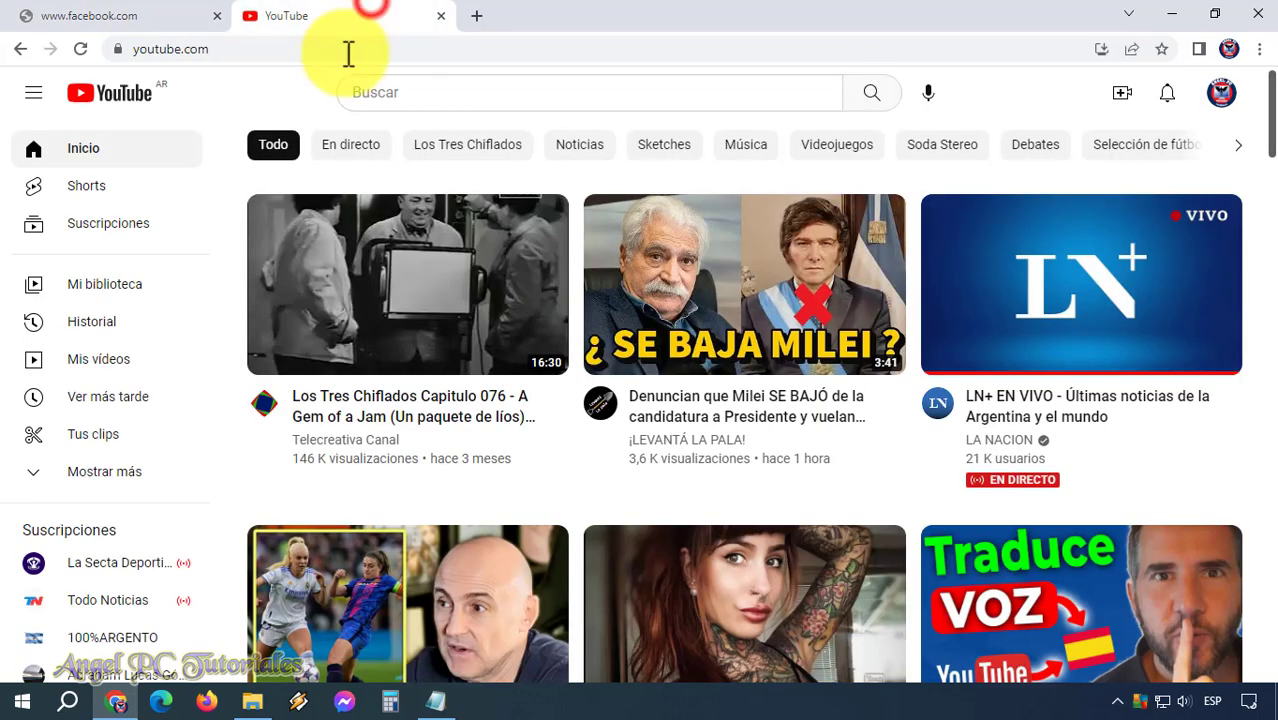
Return to the Facebook tab, and close the Bloc de notas window with the hosts file and the etc folder window
click(319, 51)
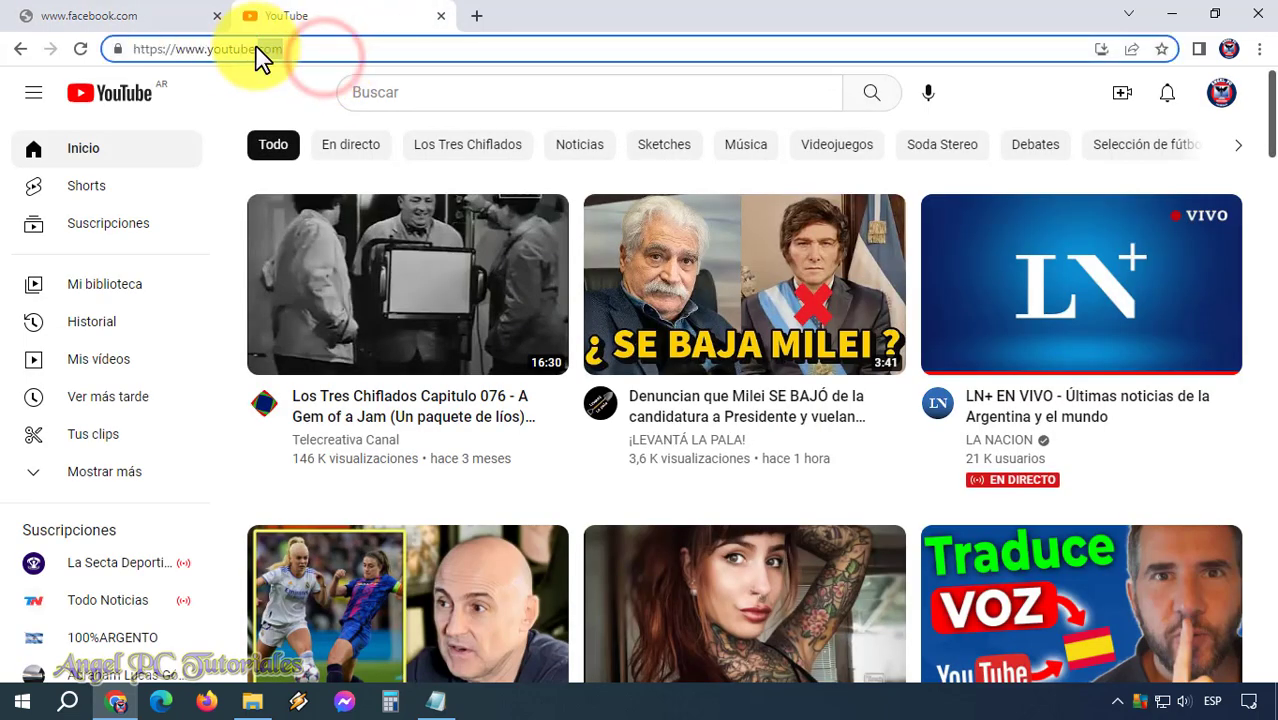
click(226, 13)
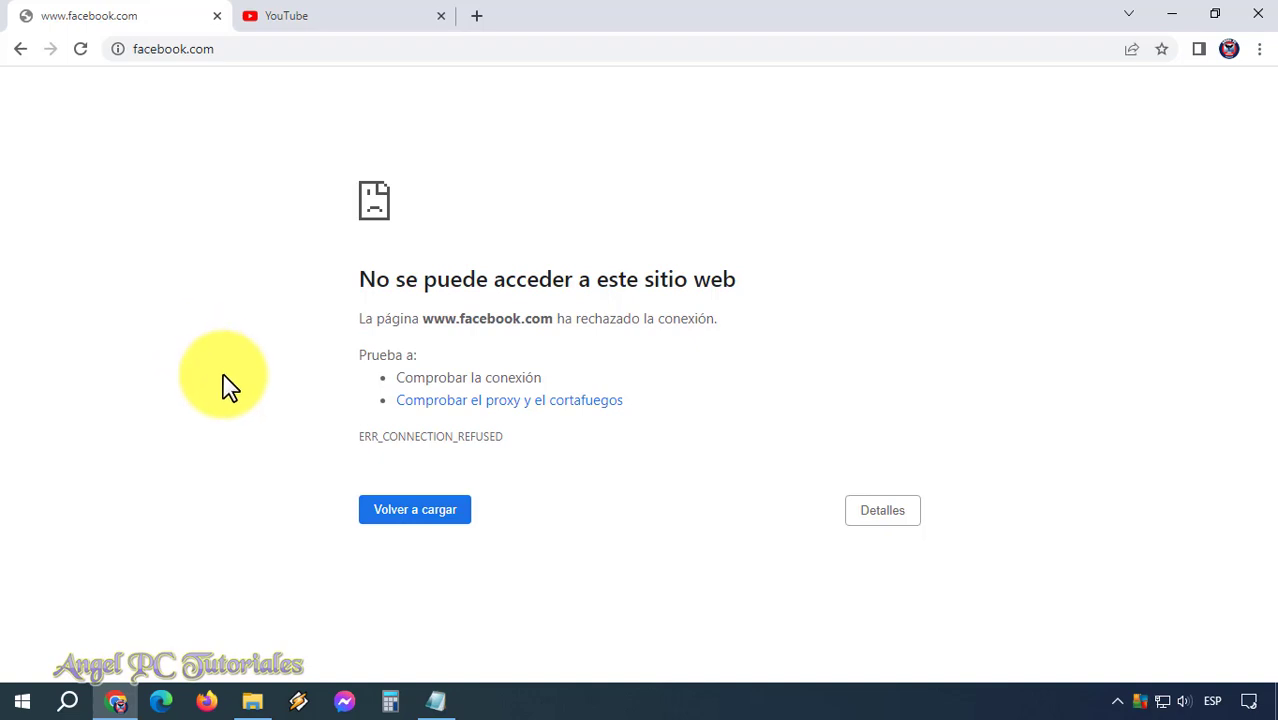
click(440, 703)
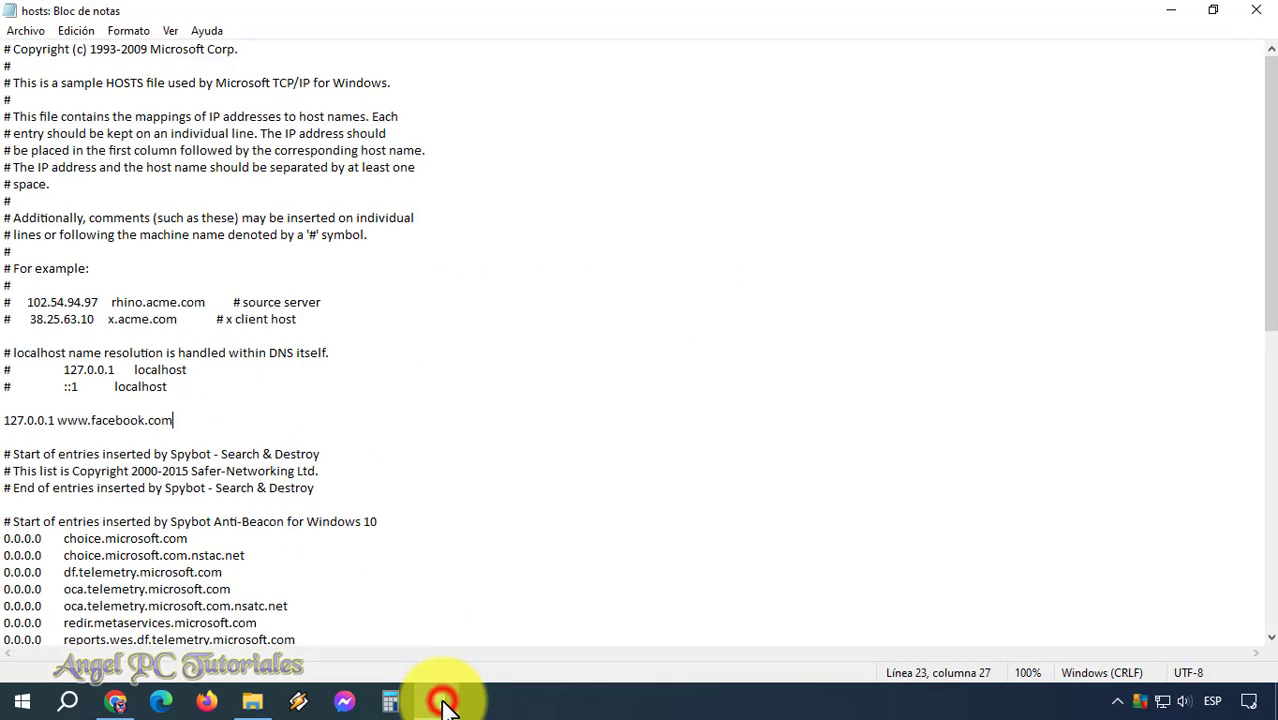
click(1256, 10)
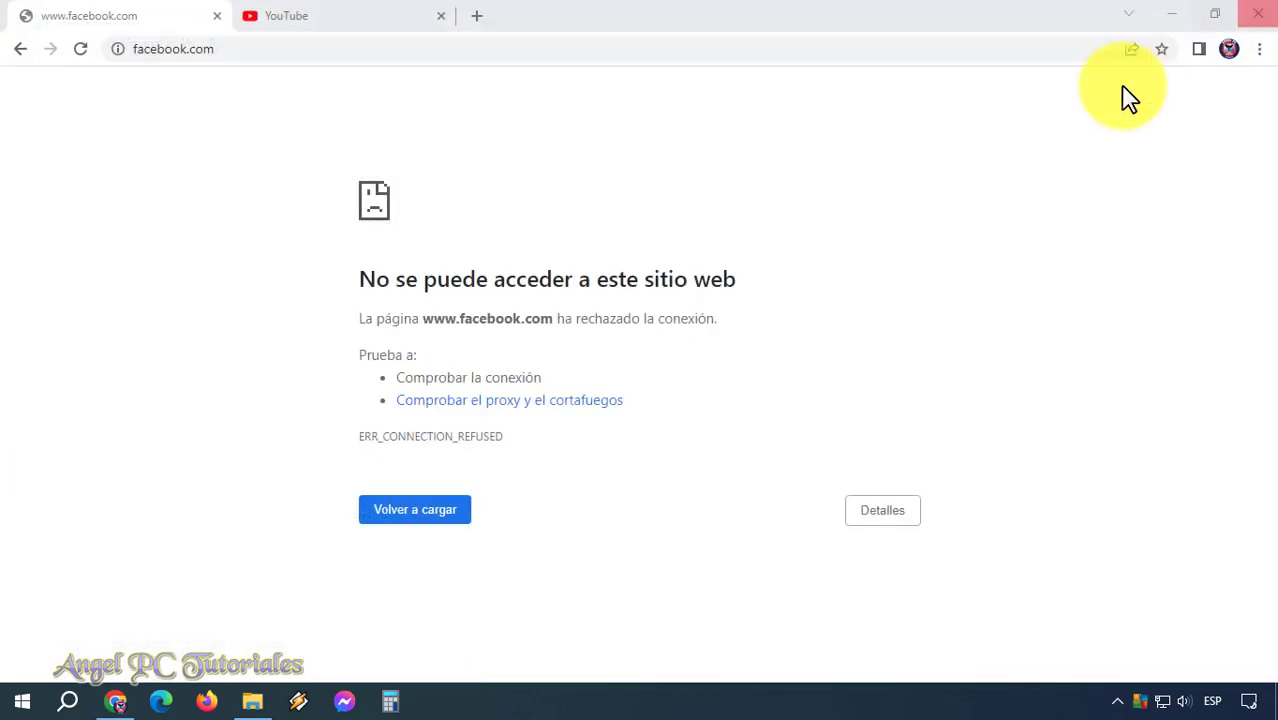
click(252, 700)
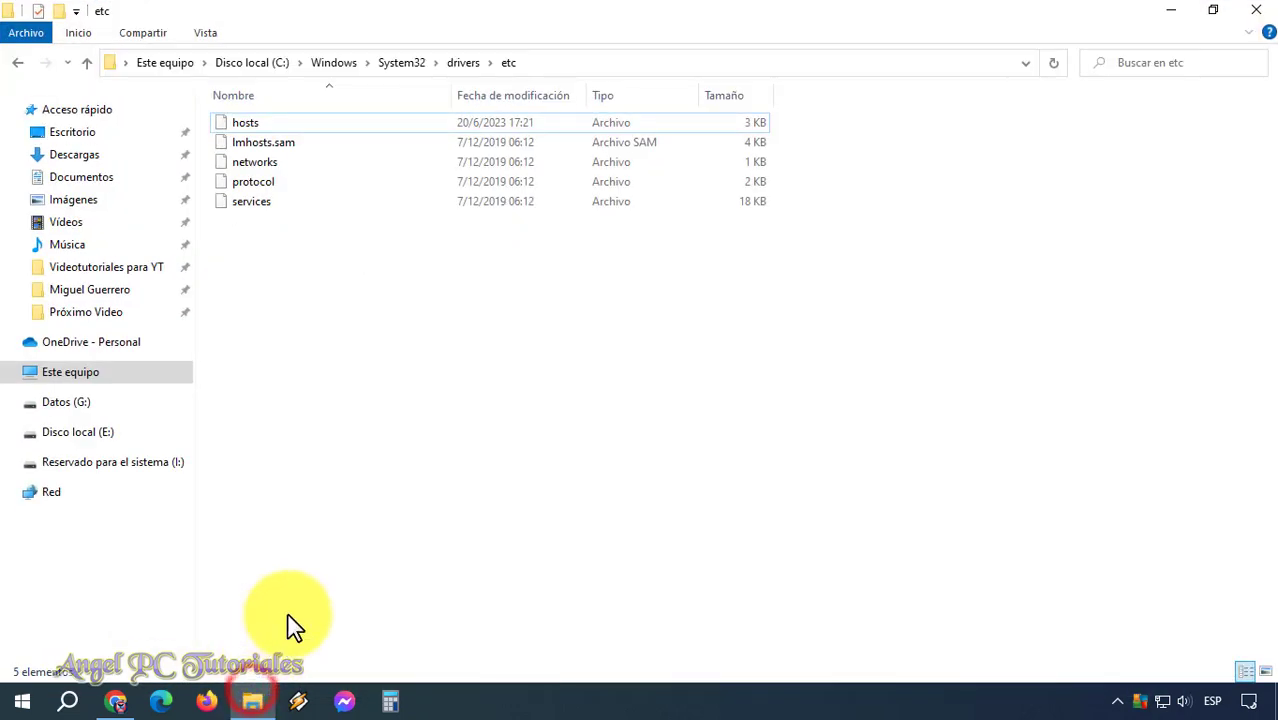
click(1258, 12)
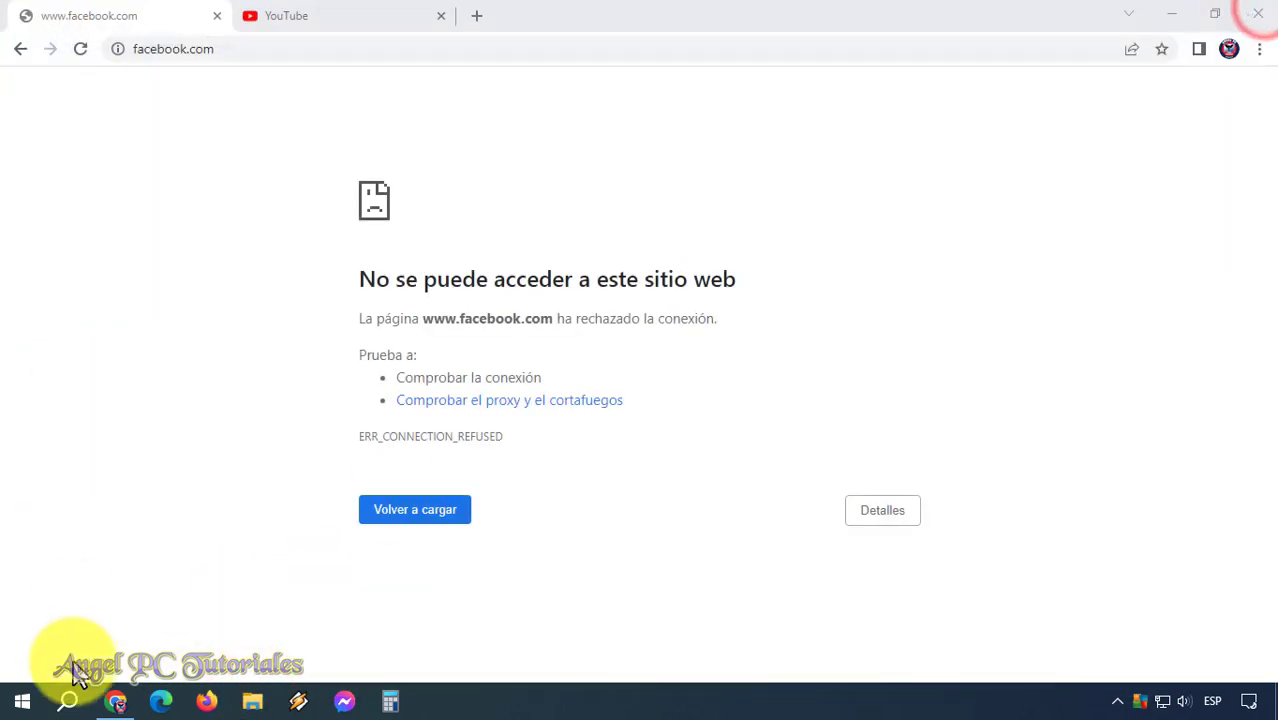
Search Windows for "bloc" and run Bloc de notas as administrator
click(69, 705)
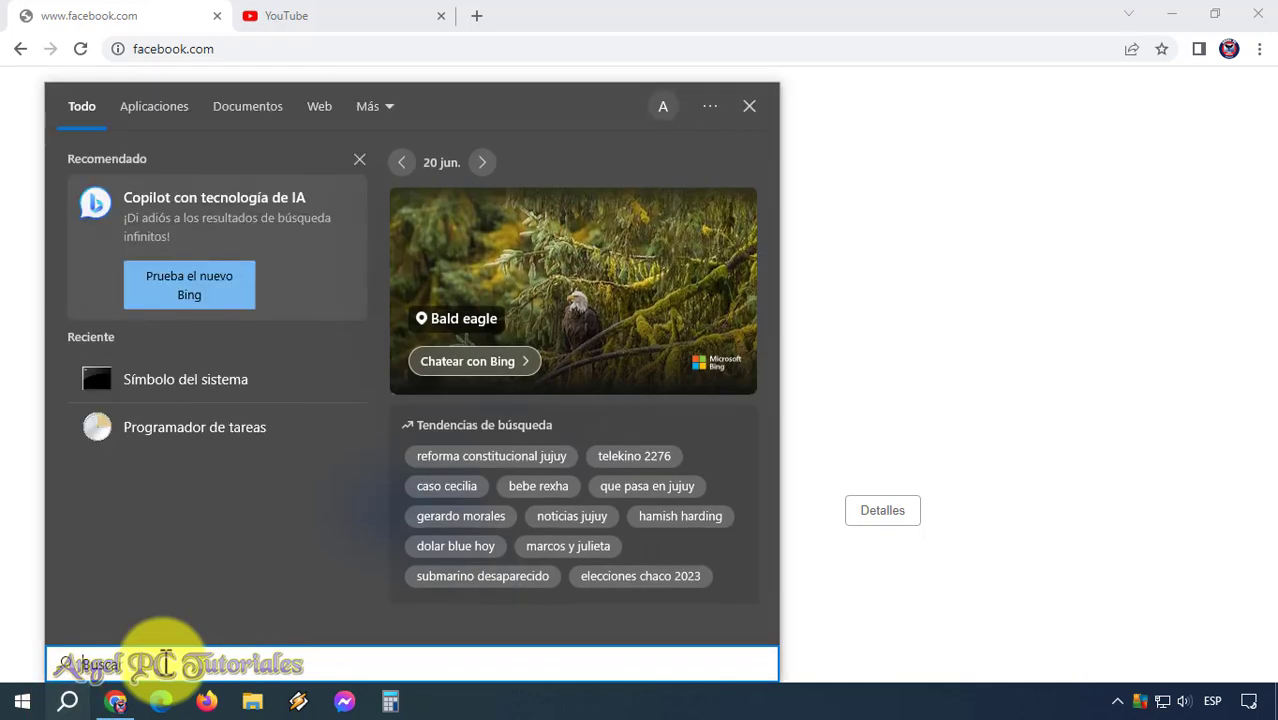
text(bloc)
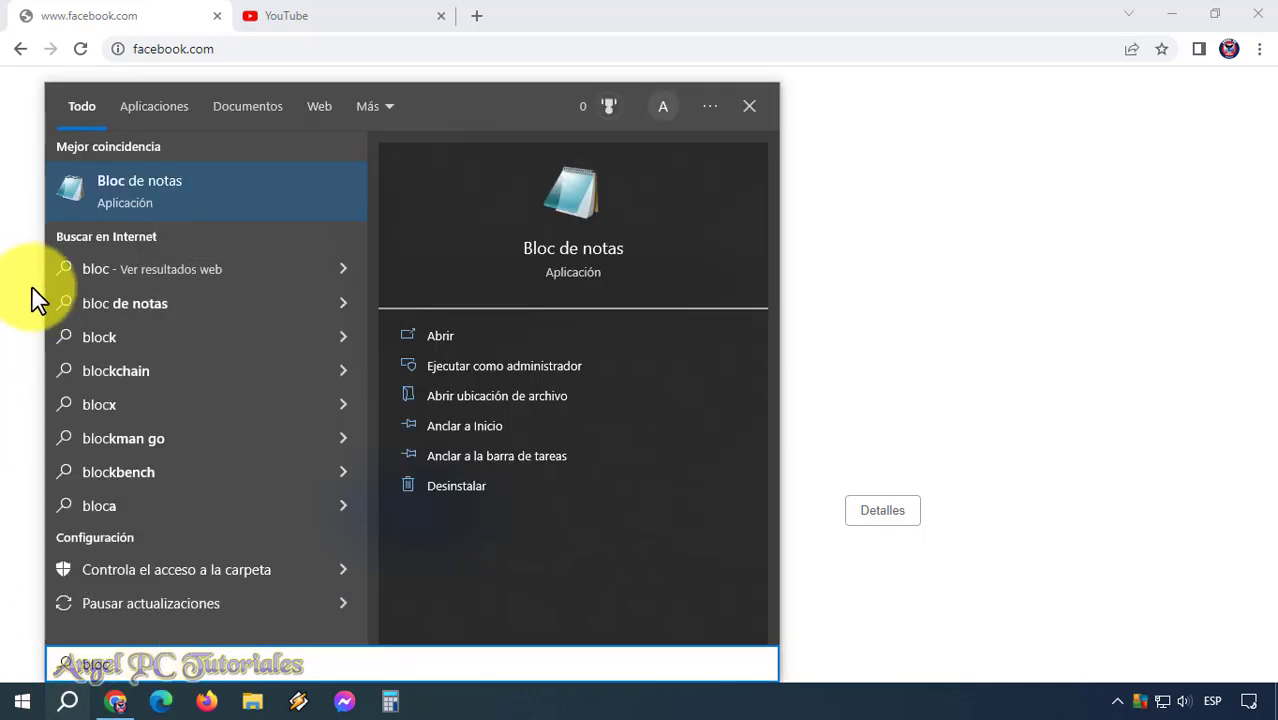
right_click(128, 189)
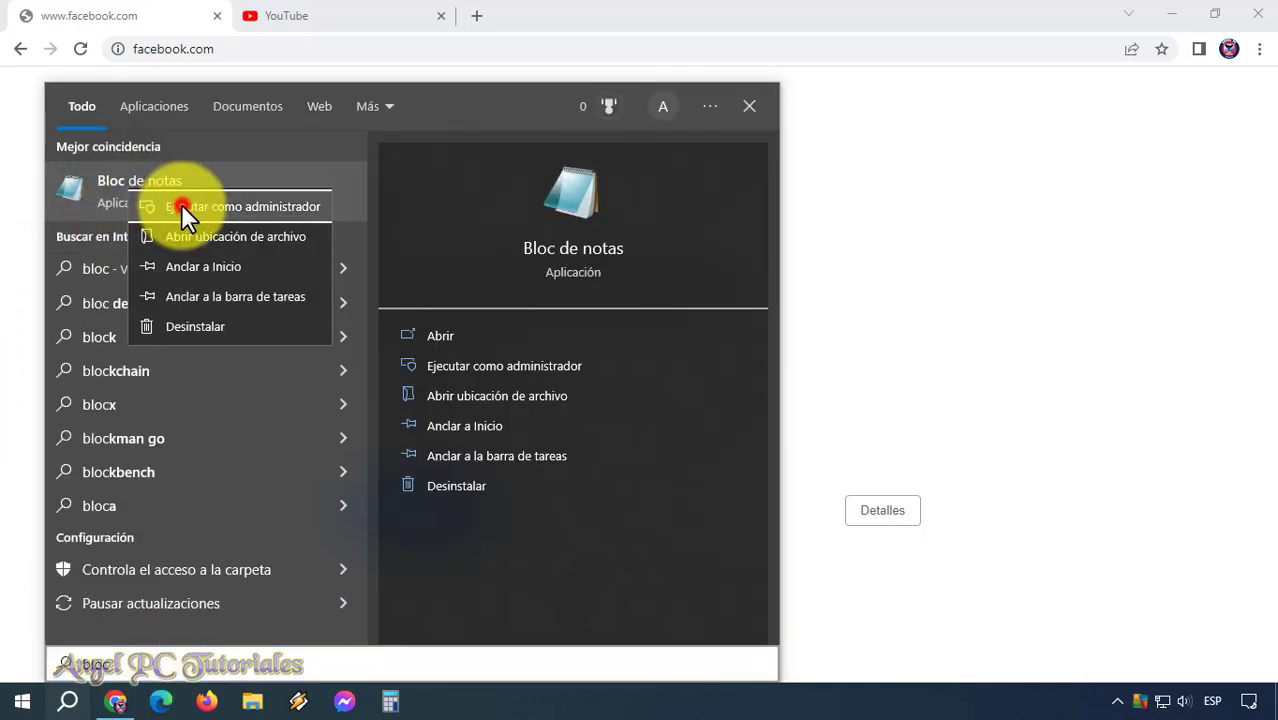
click(182, 207)
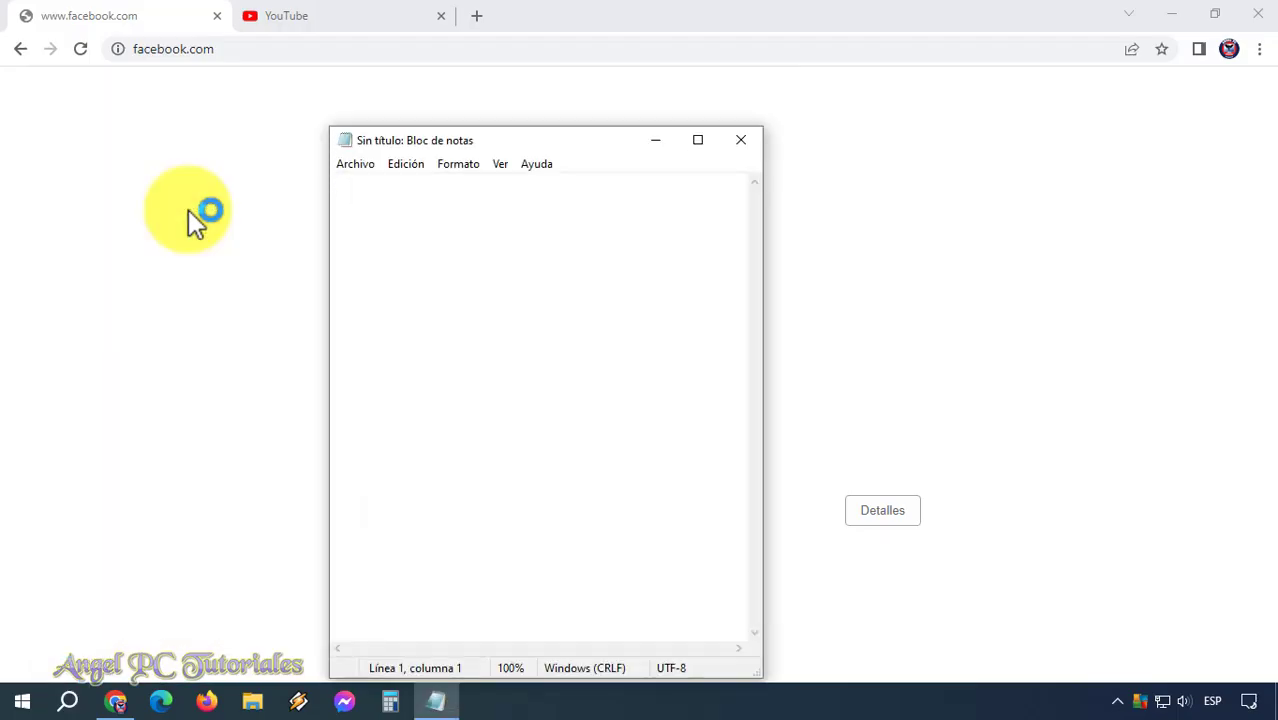
Start opening a file in Bloc de notas and browse to the Windows folder on Disco local (C:)
key(alt)
key(Return)
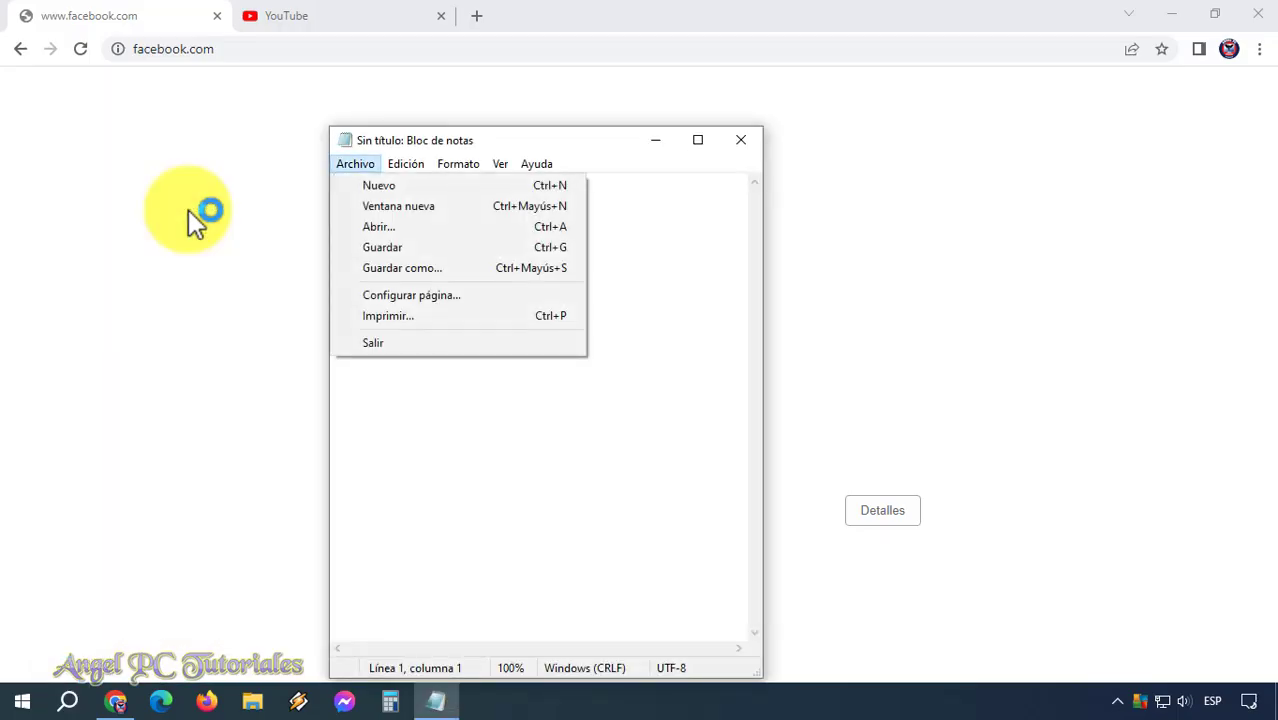
key(Down)
key(Down)
key(Down)
key(Return)
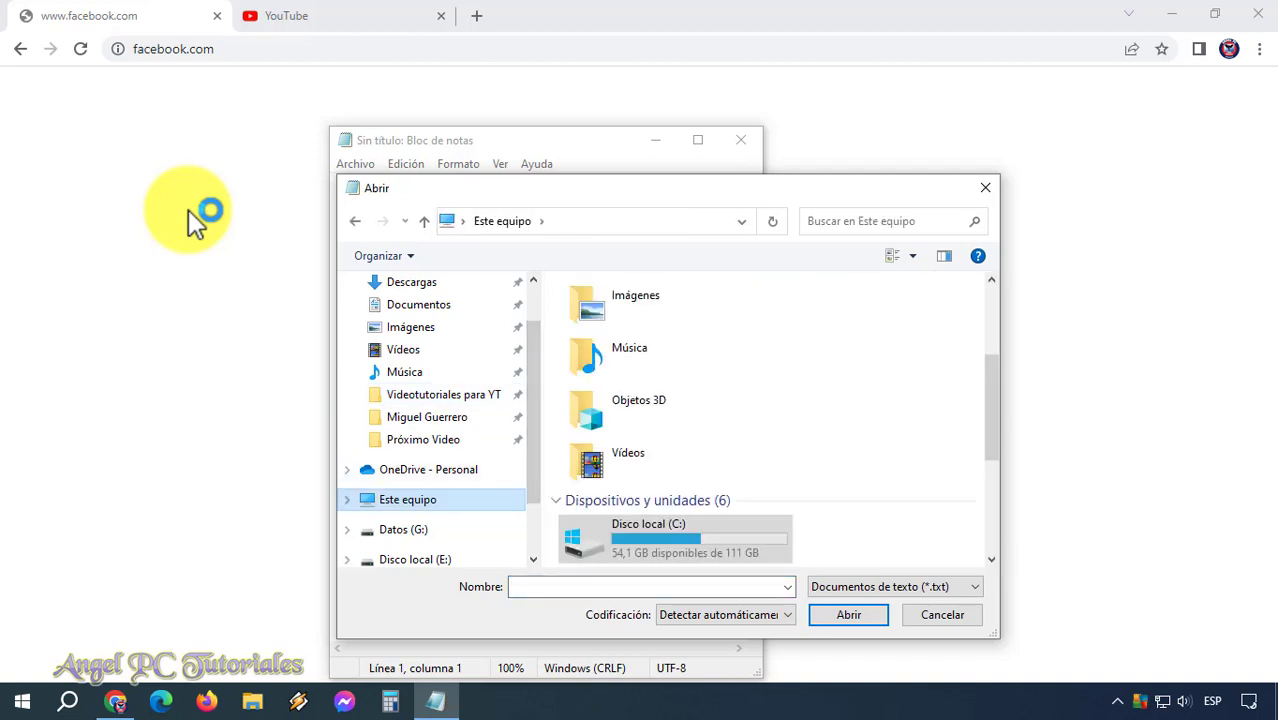
scroll(775, 415, down, 5)
scroll(675, 430, up, 2)
double_click(650, 375)
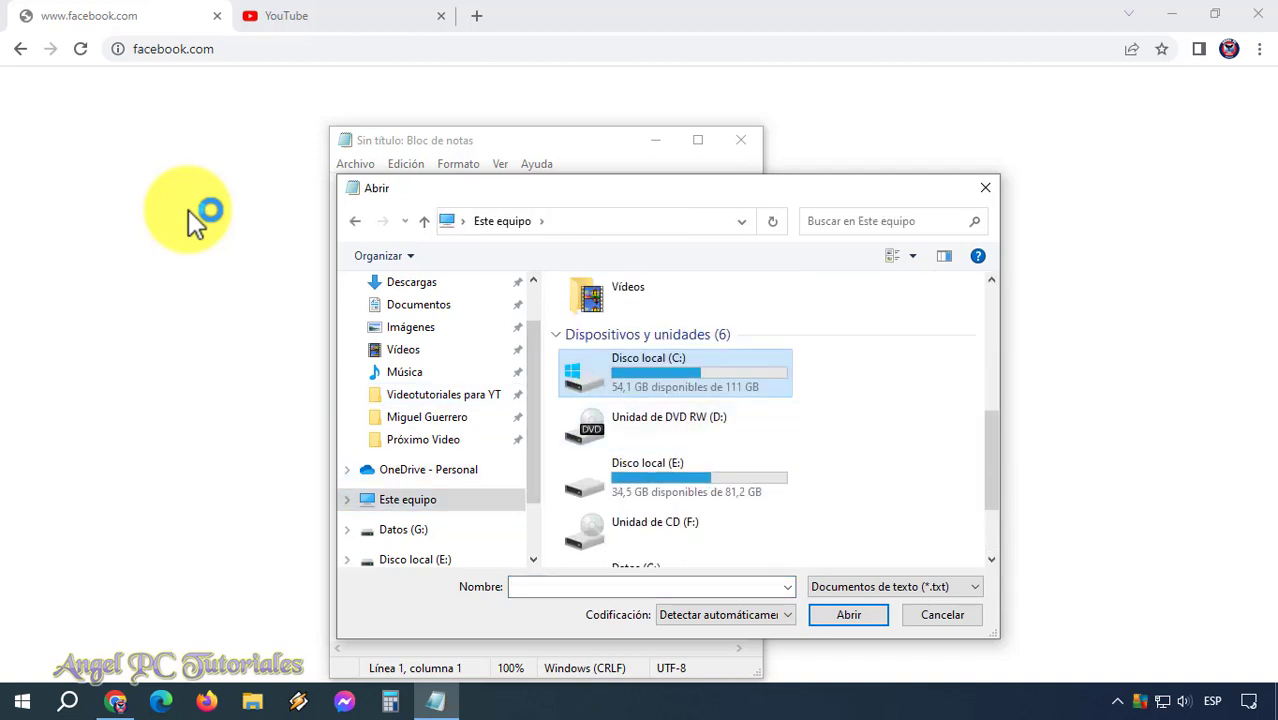
double_click(603, 467)
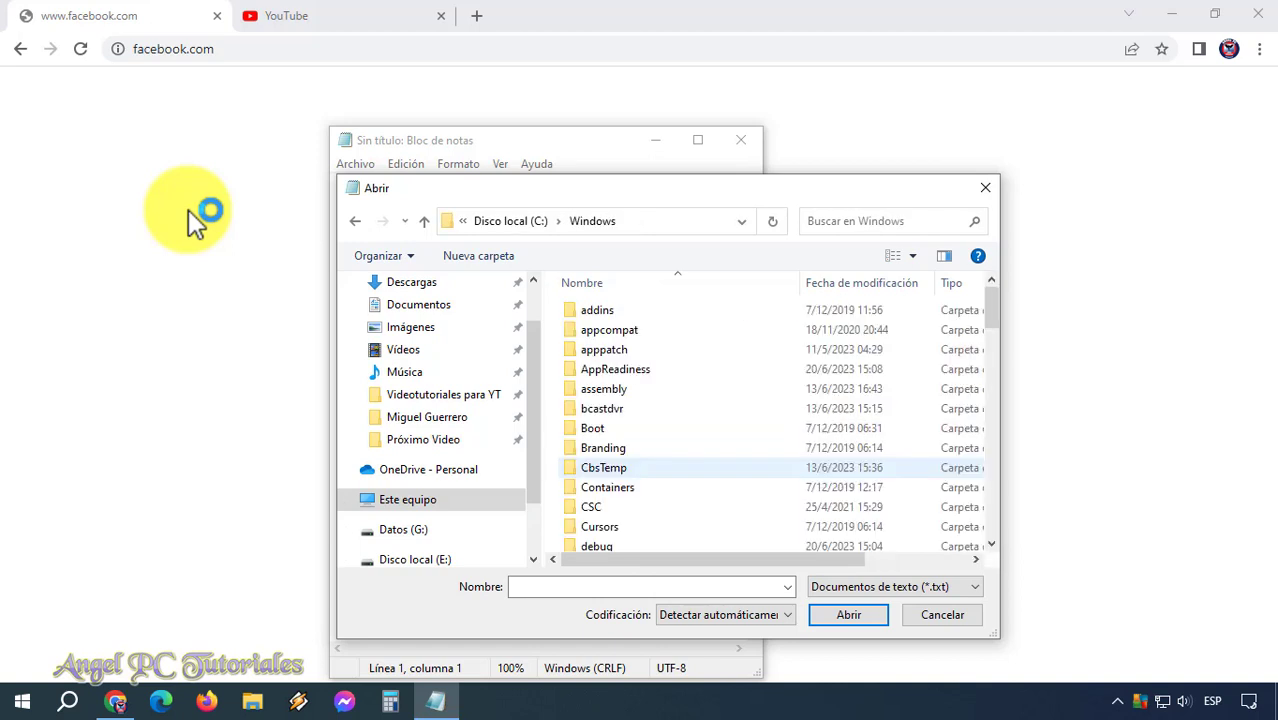
Browse from the Windows folder to System32\drivers\etc
scroll(607, 470, down, 8)
scroll(610, 490, down, 9)
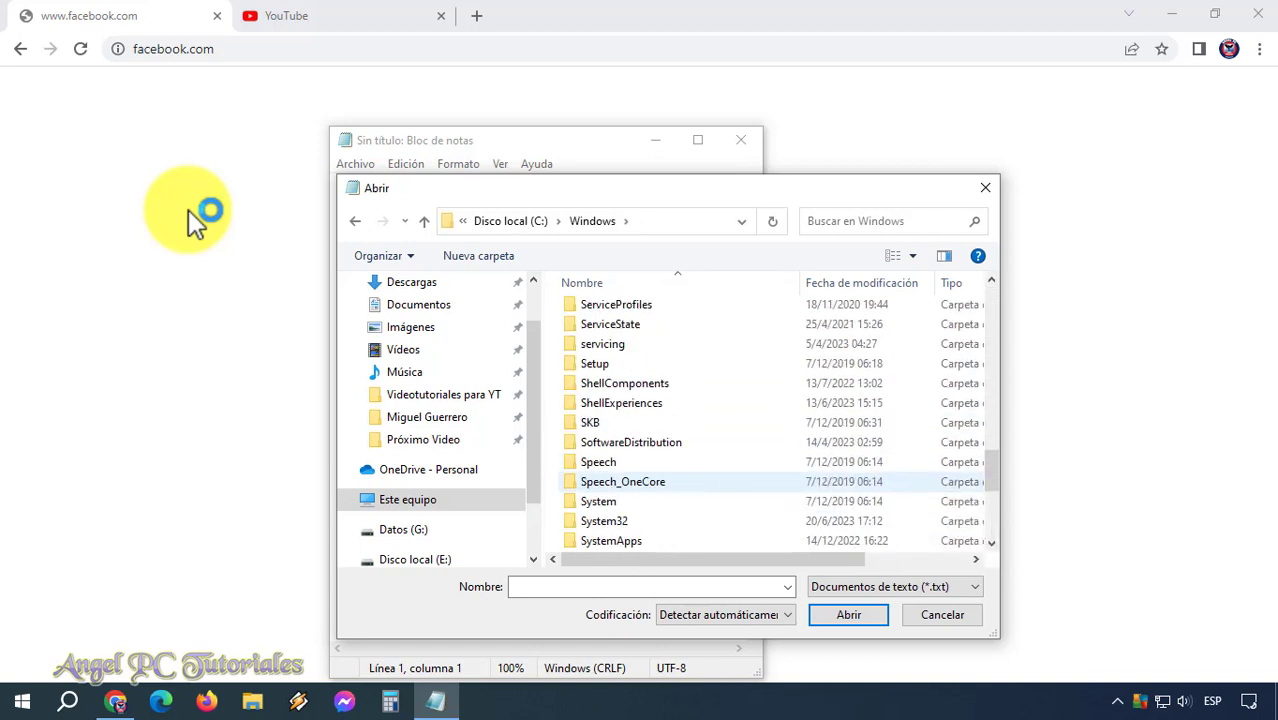
double_click(604, 521)
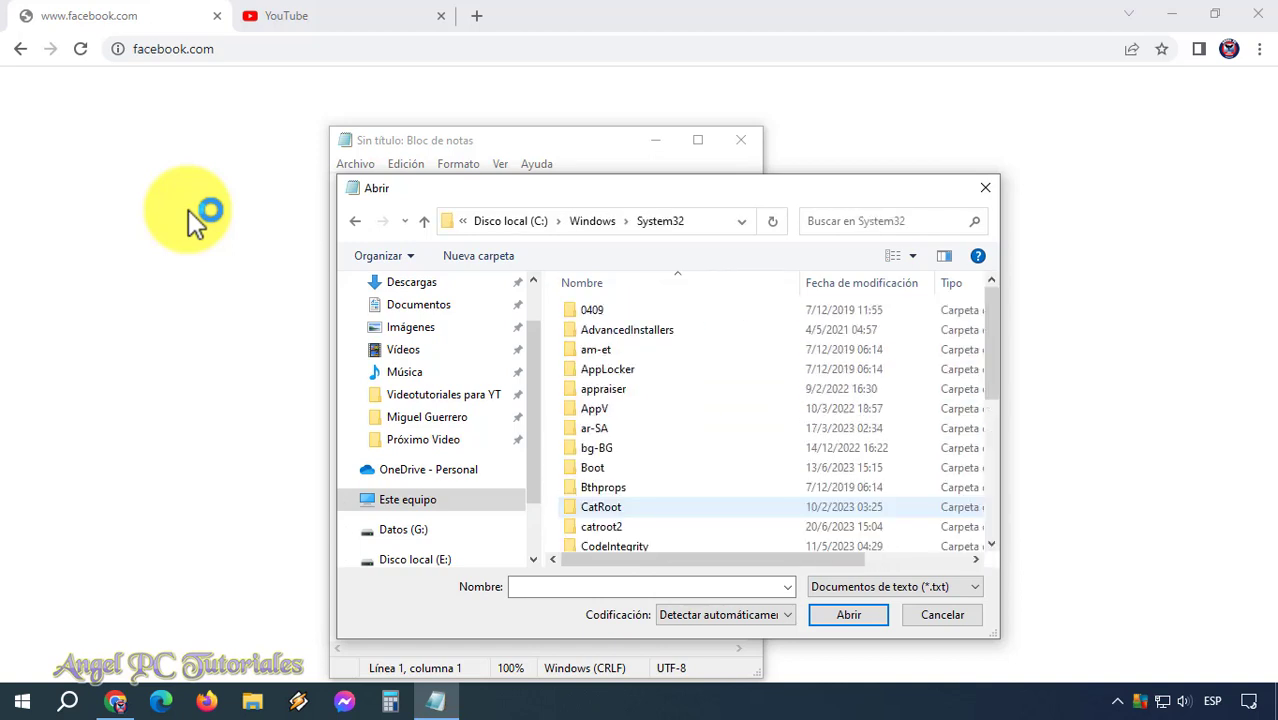
scroll(650, 440, down, 7)
click(597, 442)
key(Return)
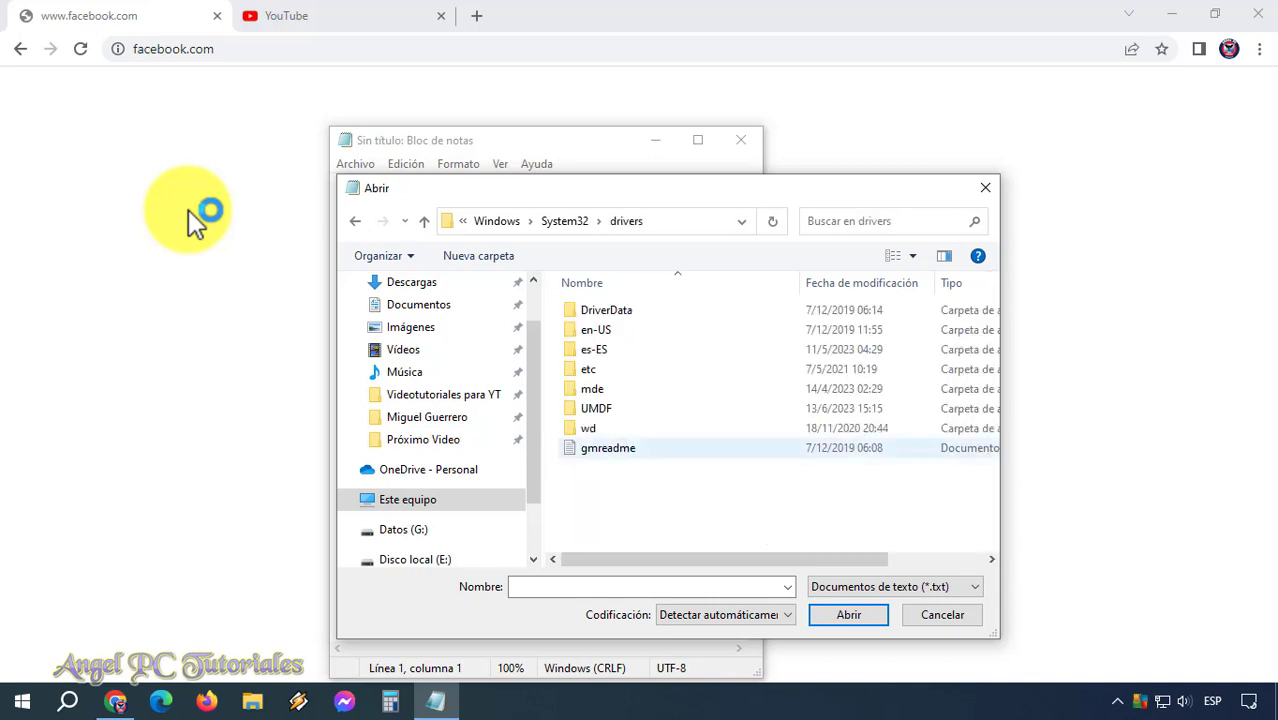
key(Up)
key(Up)
key(Up)
key(Up)
key(Return)
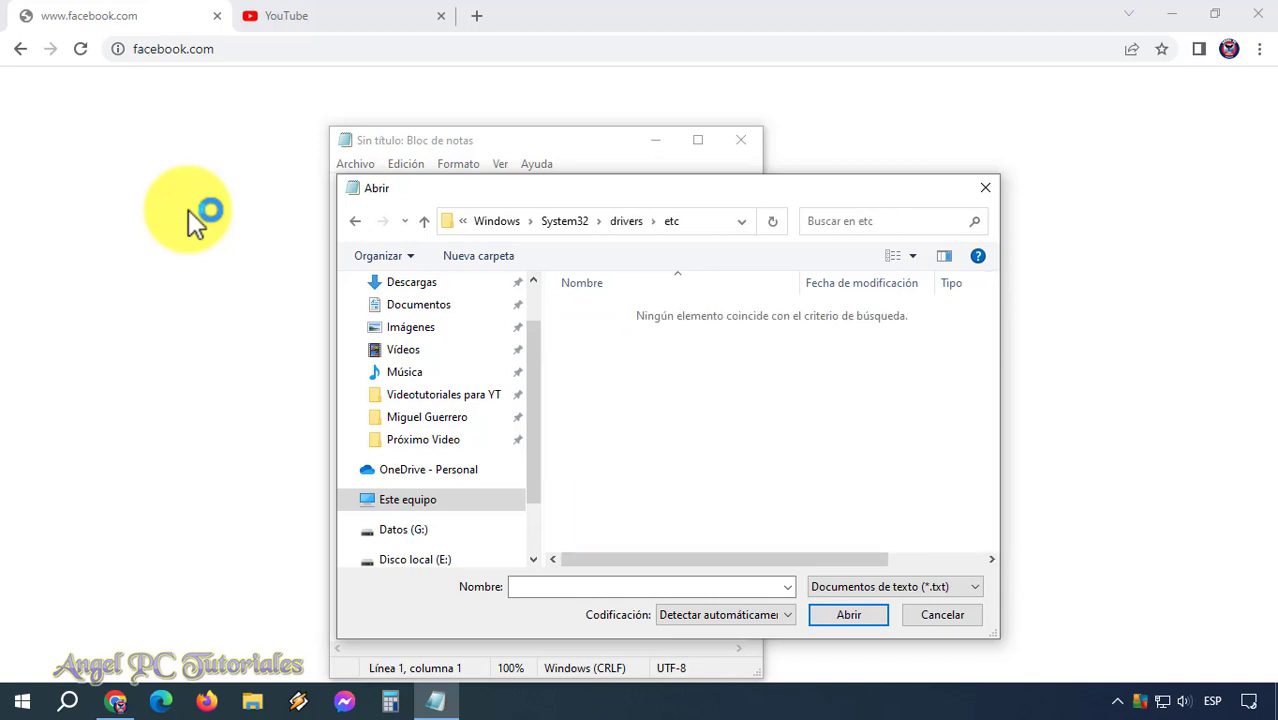
Set the file type filter to "Todos los archivos" for the etc folder
key(Tab)
key(Tab)
key(alt+Down)
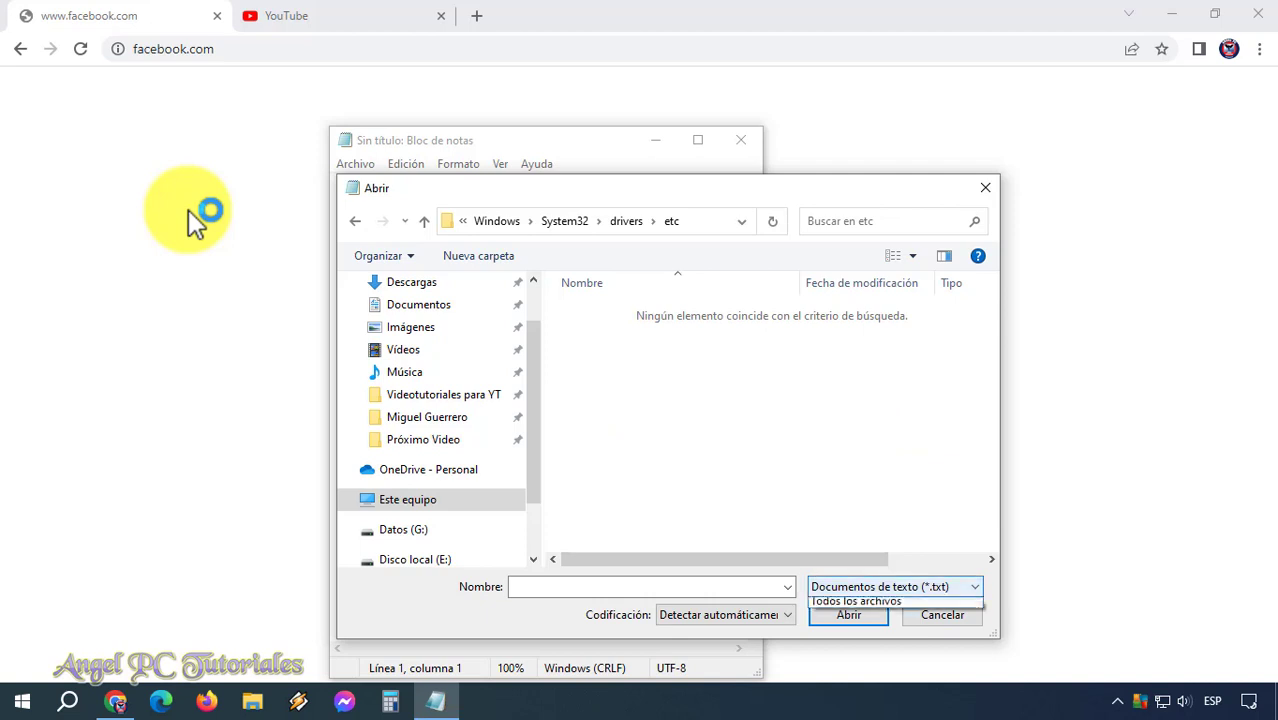
key(Down)
key(Return)
key(shift+Tab)
key(shift+Tab)
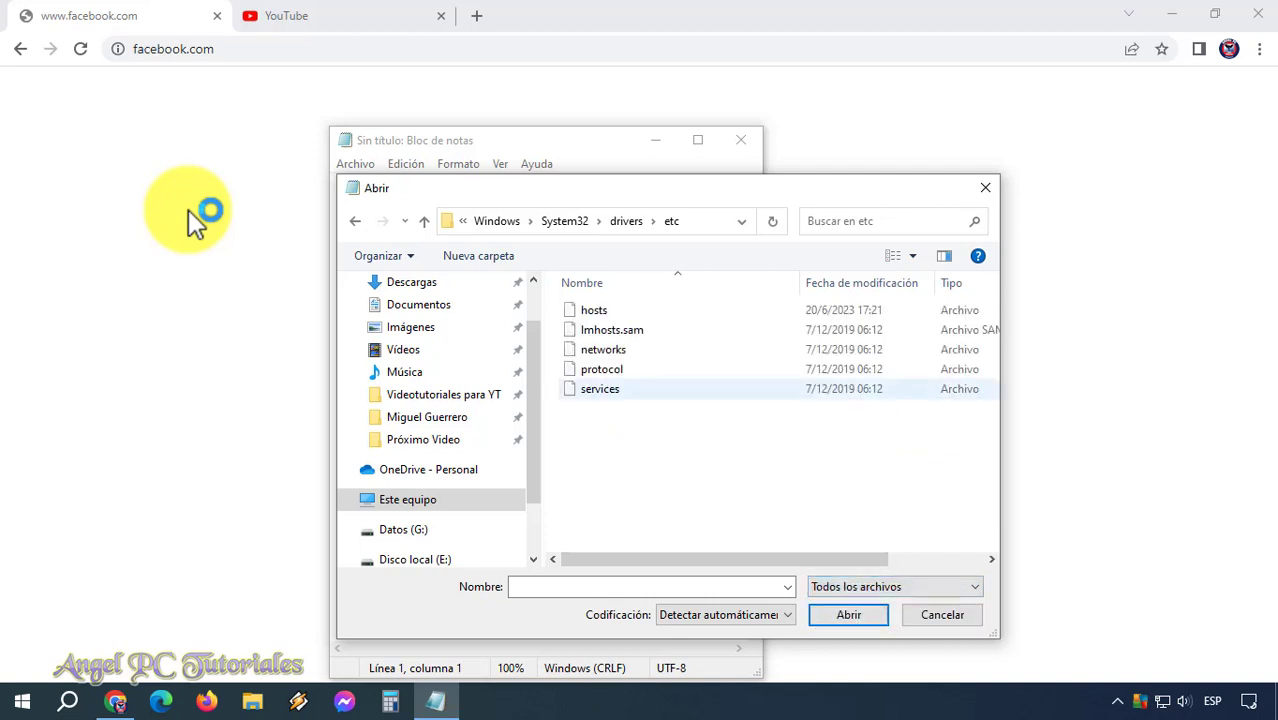
Open the hosts file from the etc folder and maximize the Bloc de notas window
key(Up)
key(Up)
key(Up)
key(Up)
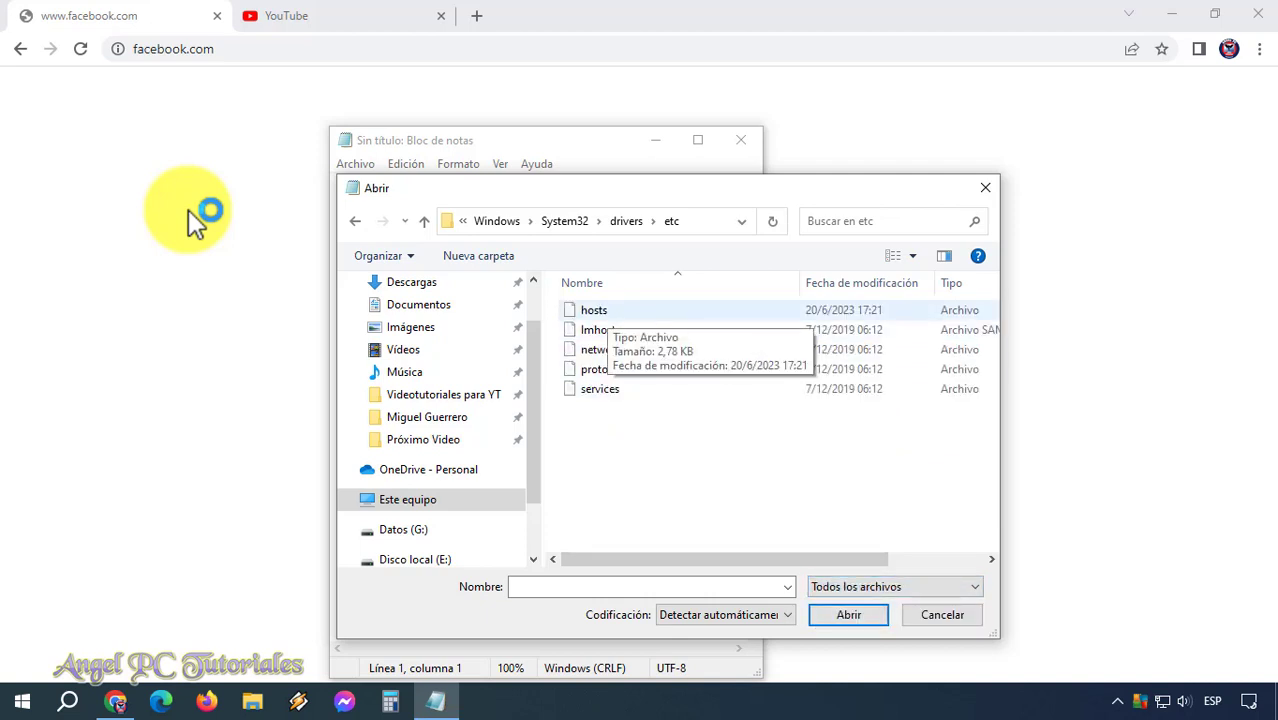
key(space)
key(Return)
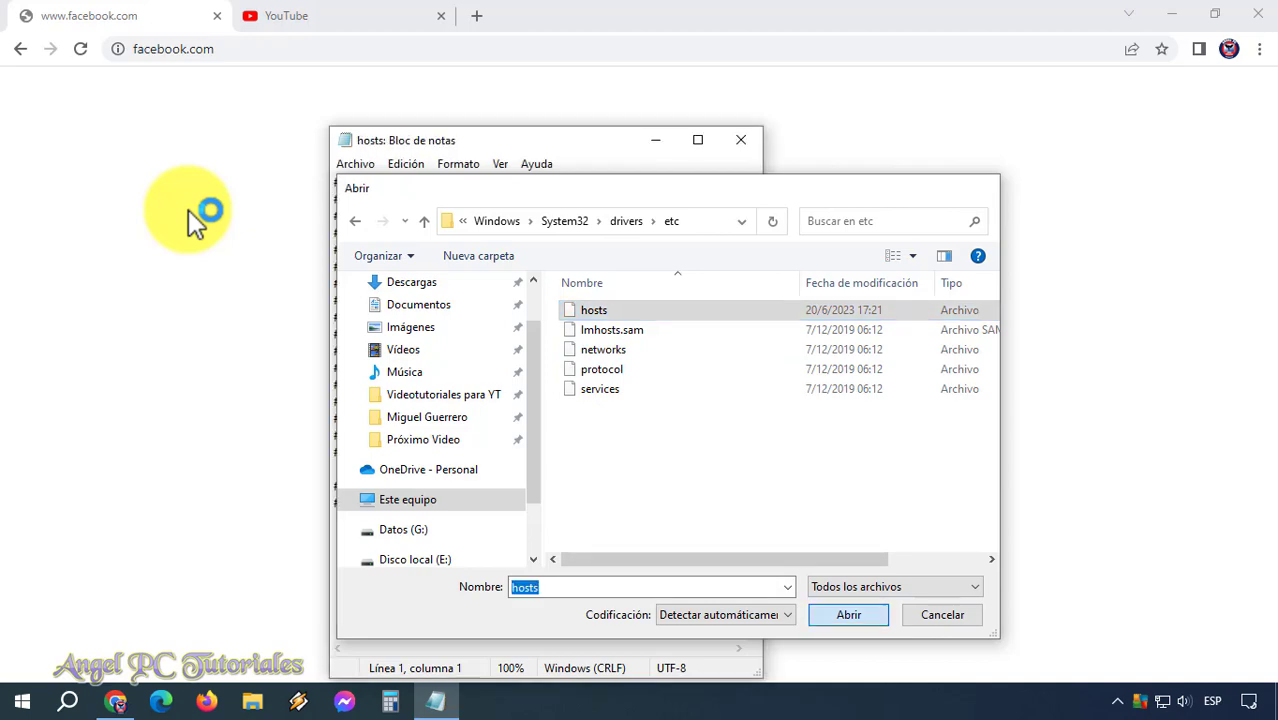
key(super+Up)
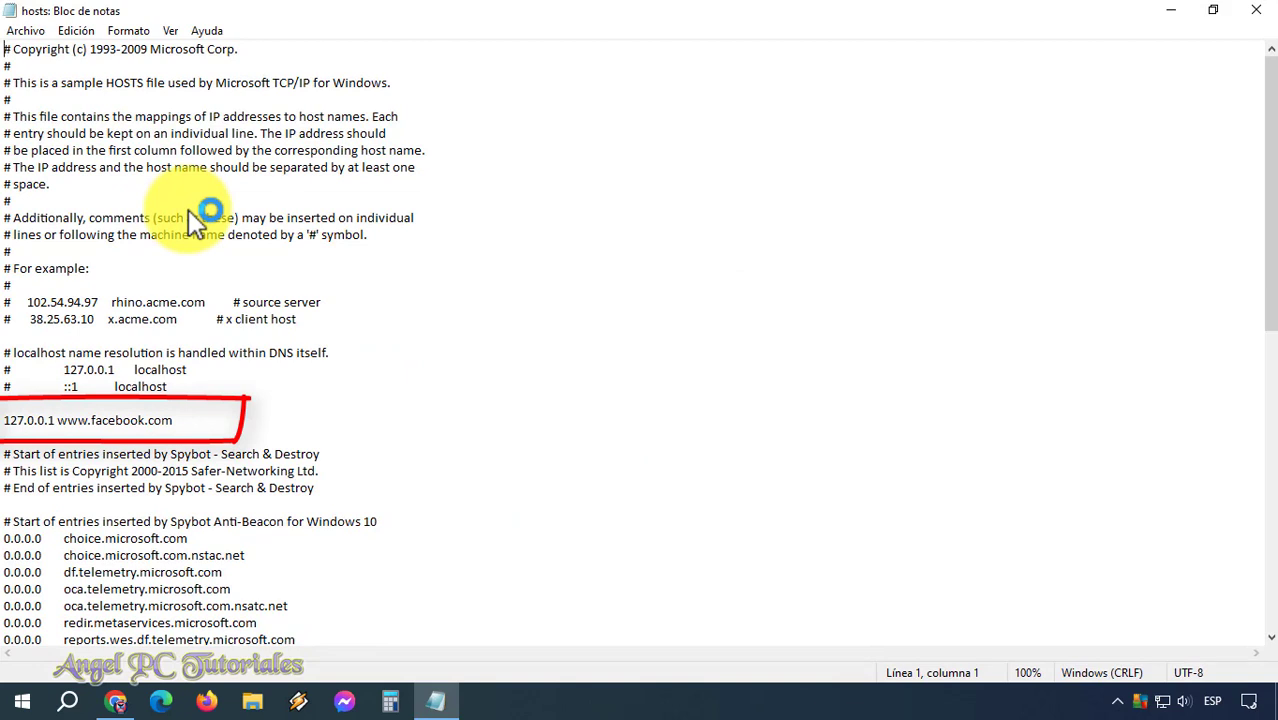
key(shift+Left)
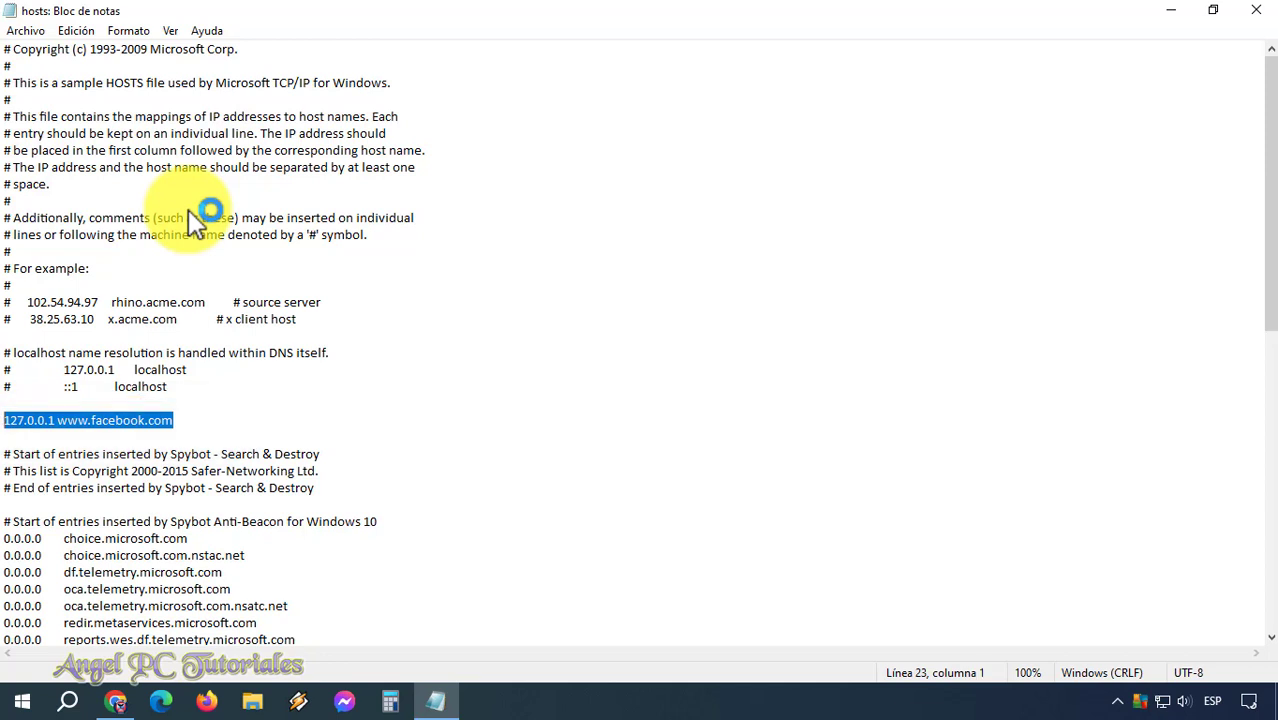
key(BackSpace)
key(BackSpace)
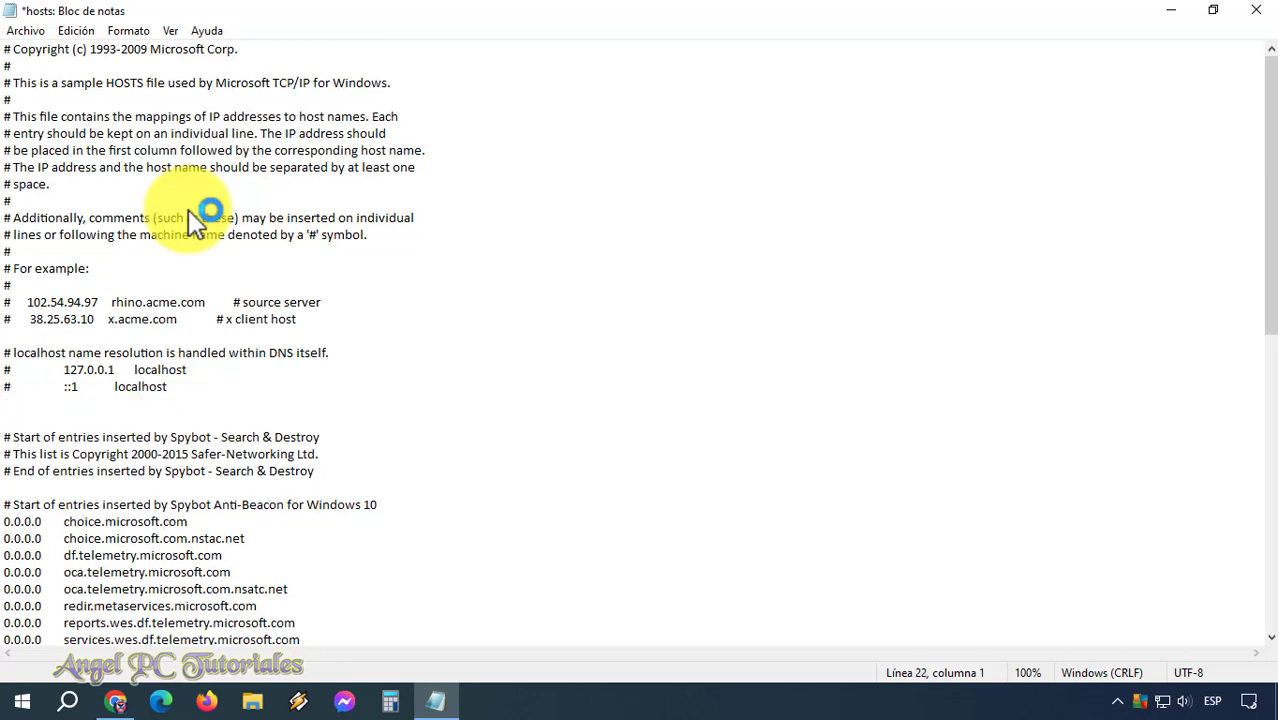
key(BackSpace)
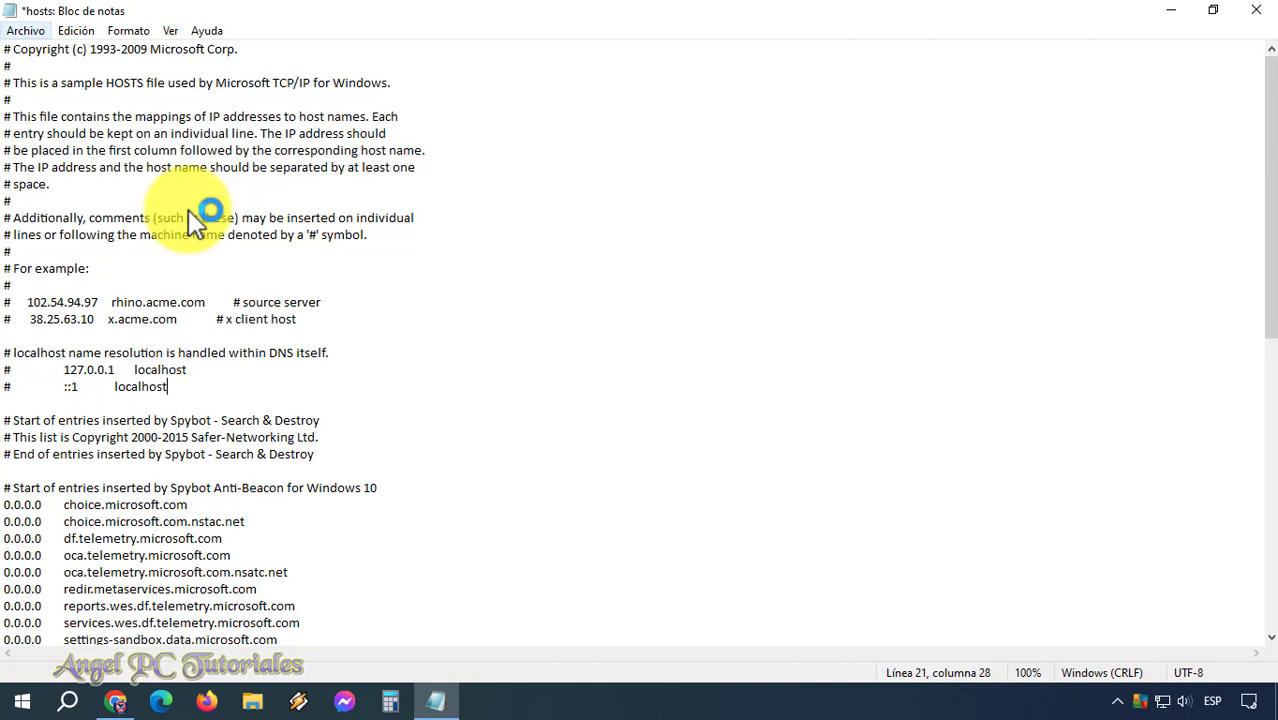
Save the hosts file and close Bloc de notas
key(alt+a)
key(Down)
key(Down)
key(Down)
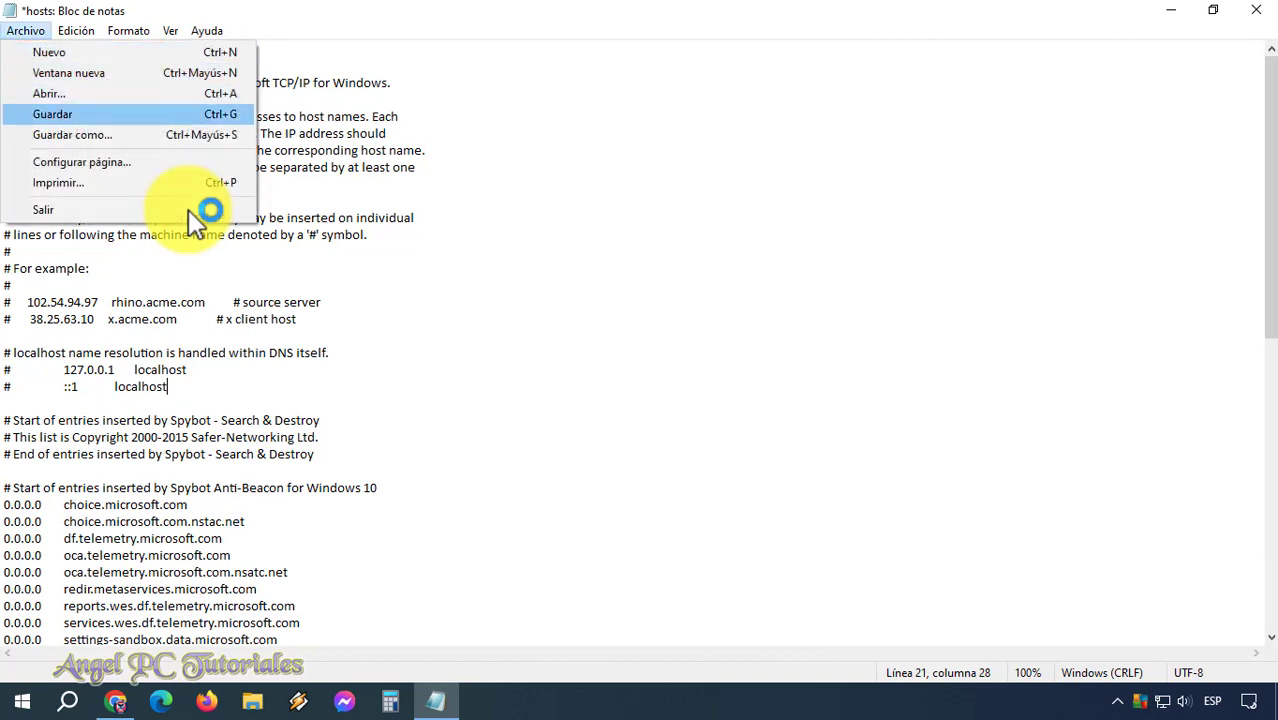
key(Return)
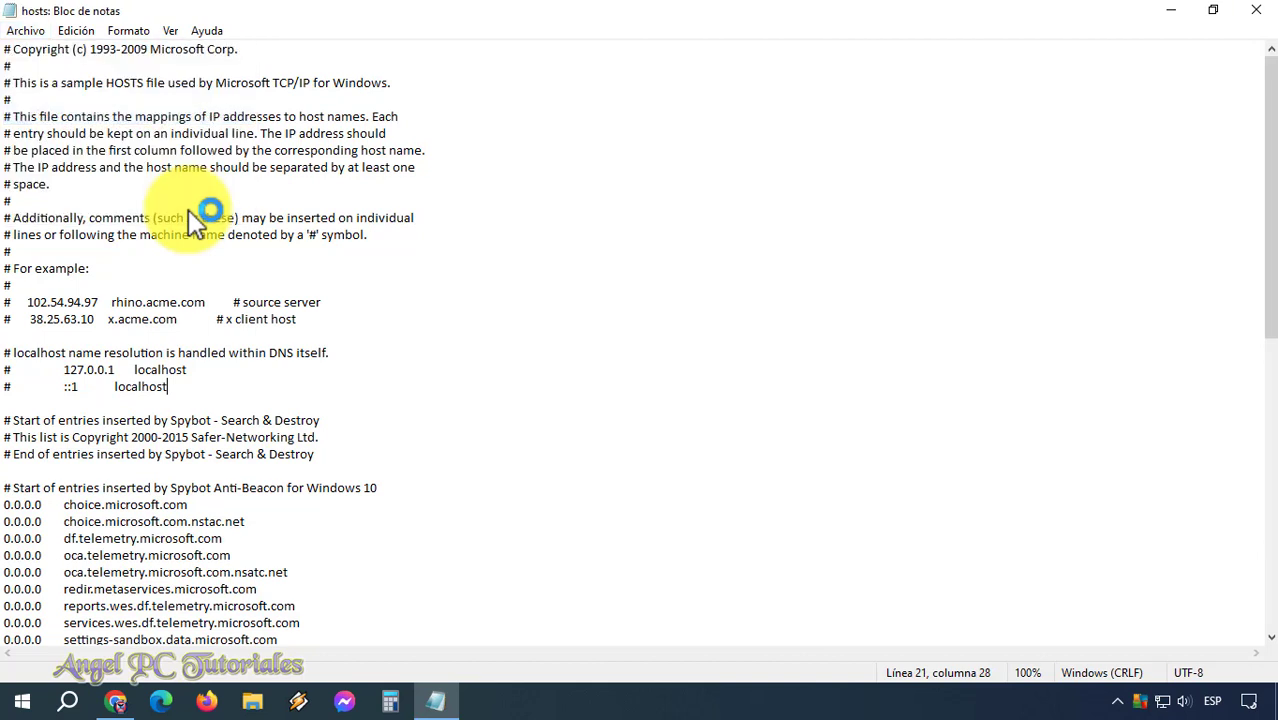
key(alt+F4)
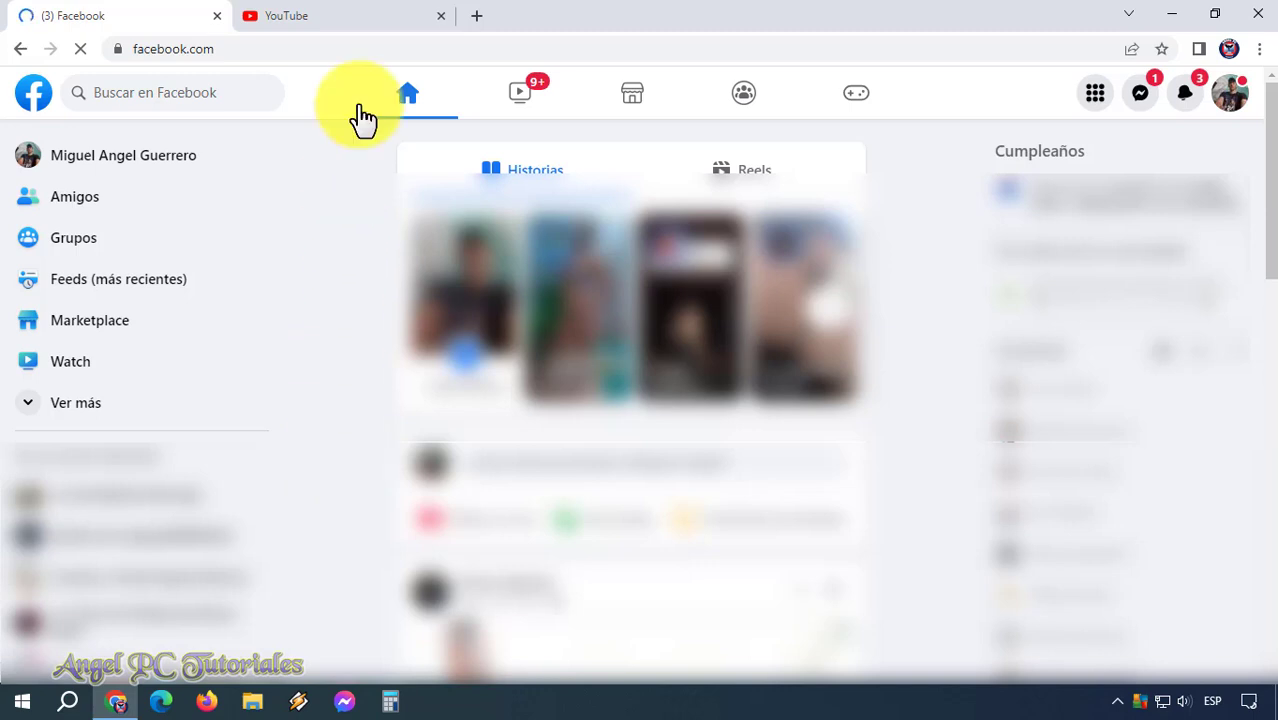
Check the YouTube tab in Chrome and close it to return to Facebook
click(352, 13)
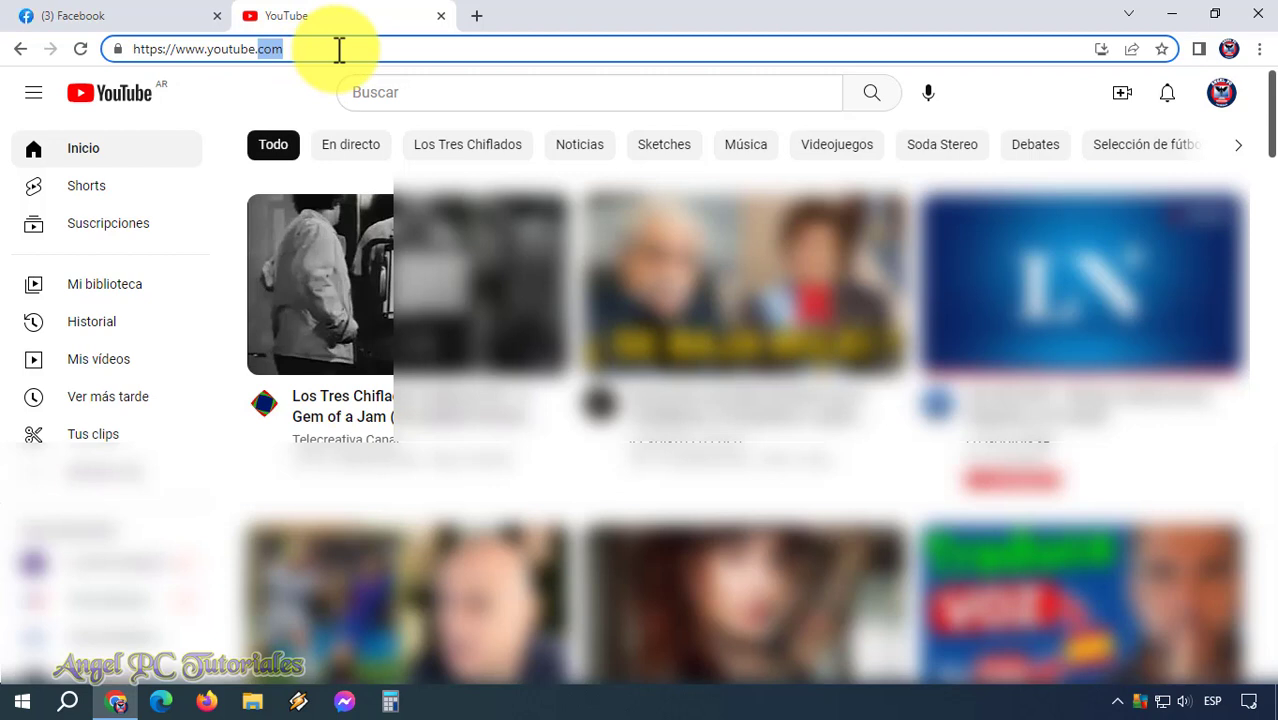
click(339, 49)
click(441, 16)
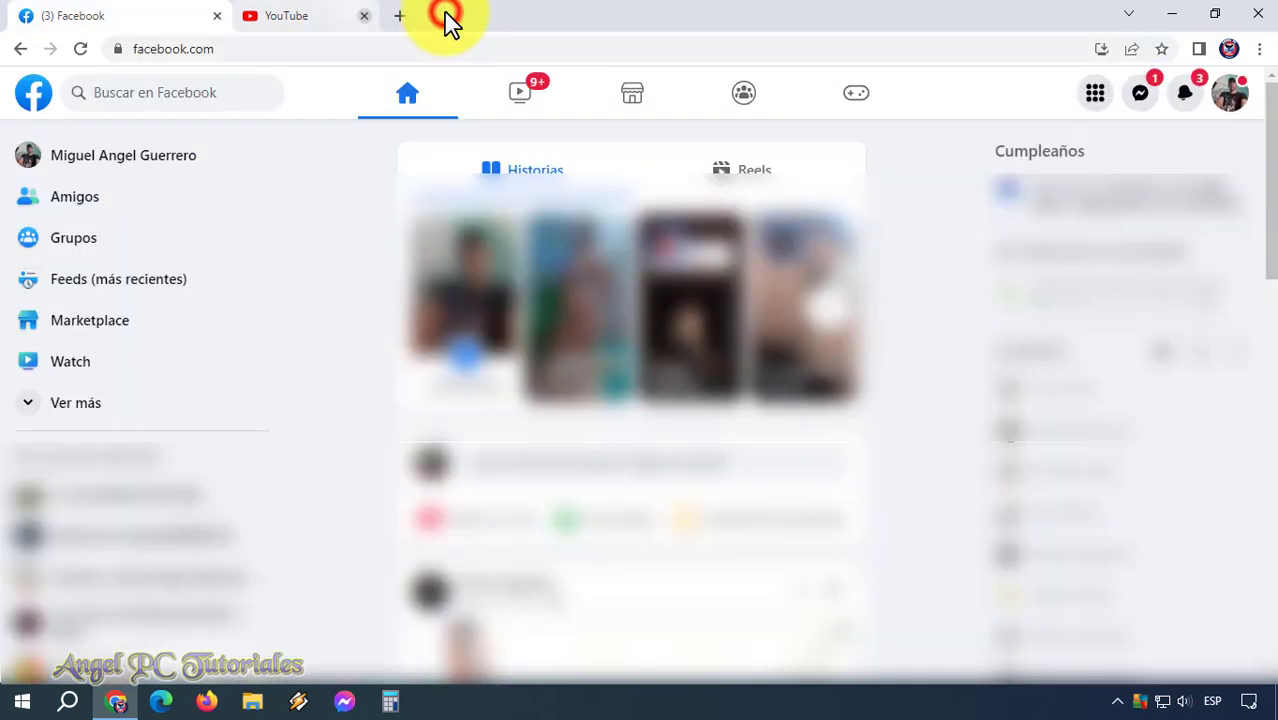